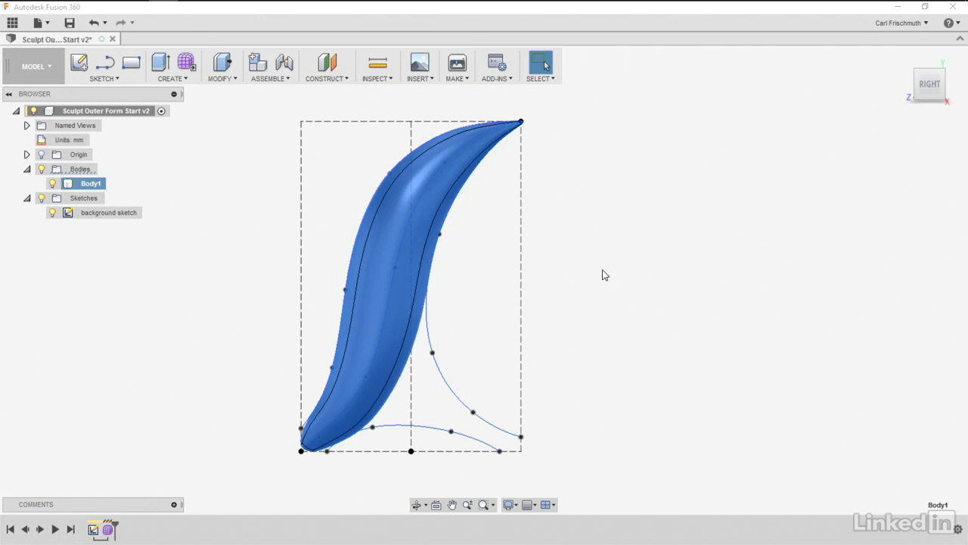
Open the Form1 feature for editing in the Sculpt environment and dismiss the introductory message
click(110, 532)
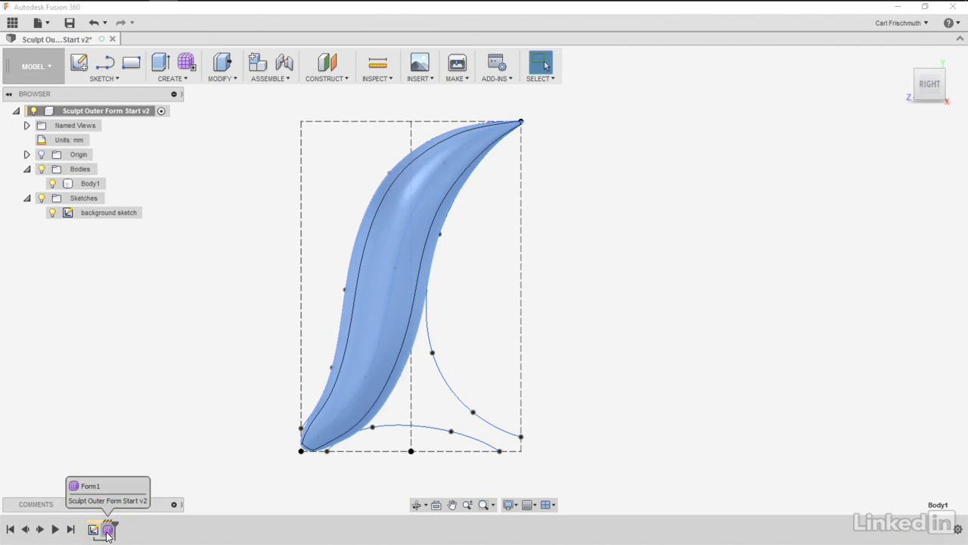
click(94, 531)
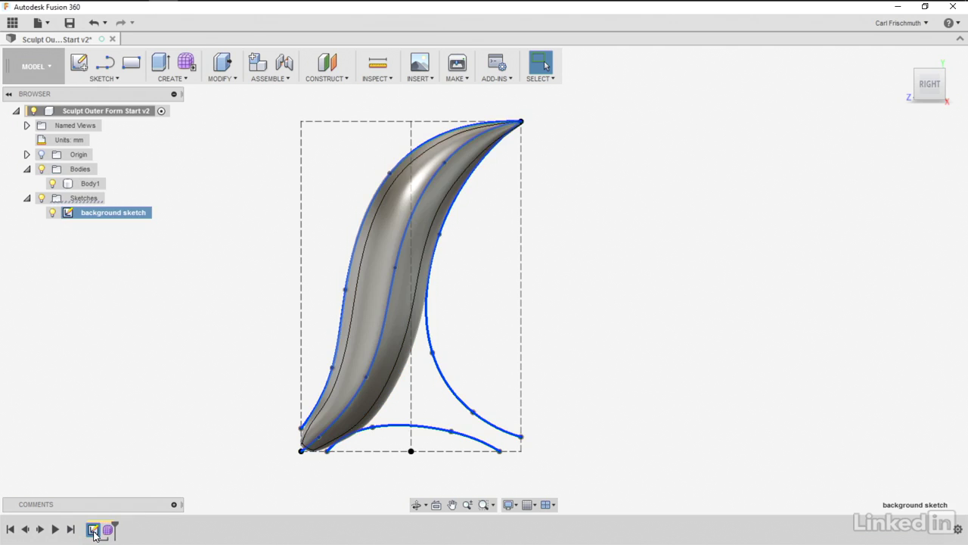
click(108, 532)
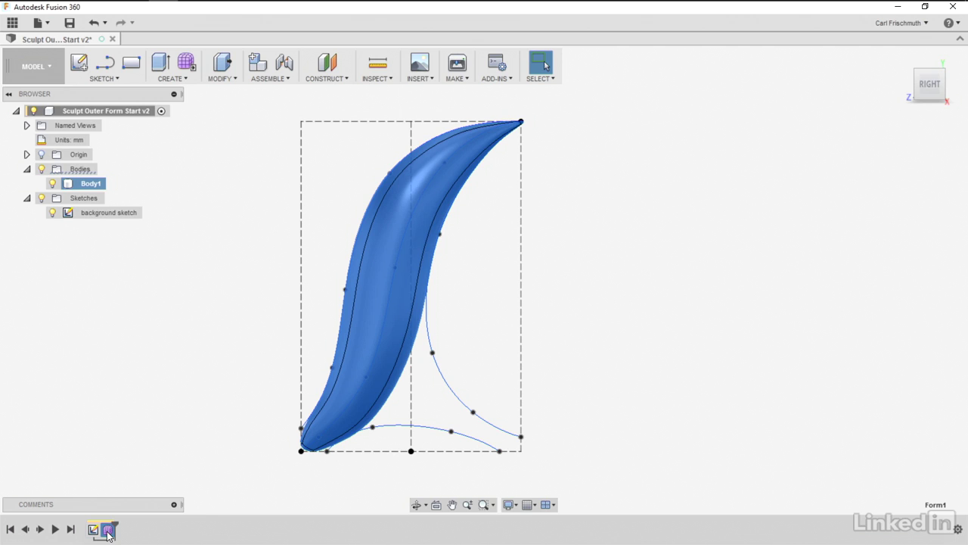
right_click(108, 532)
click(143, 457)
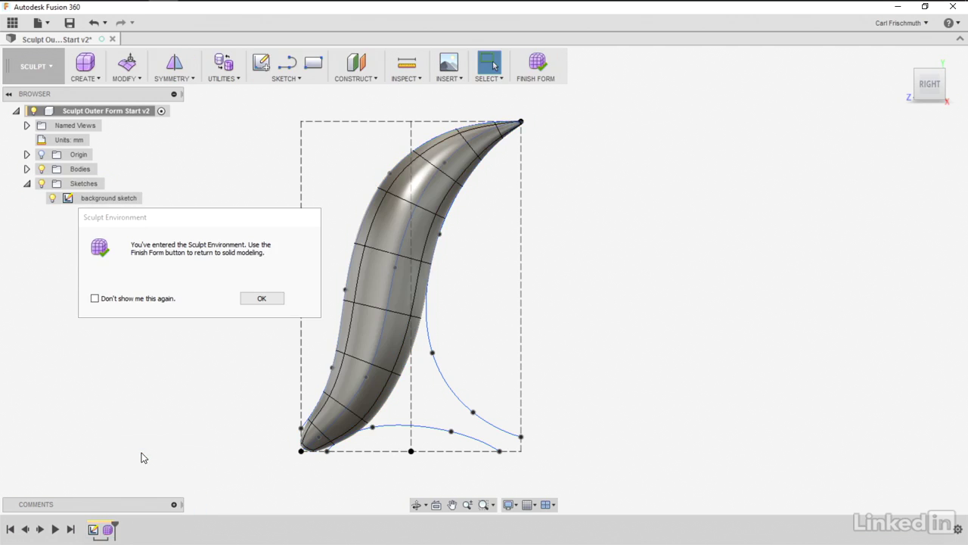
click(261, 299)
Copy Body1 and paste the duplicate T-spline body into the Bodies folder
click(27, 169)
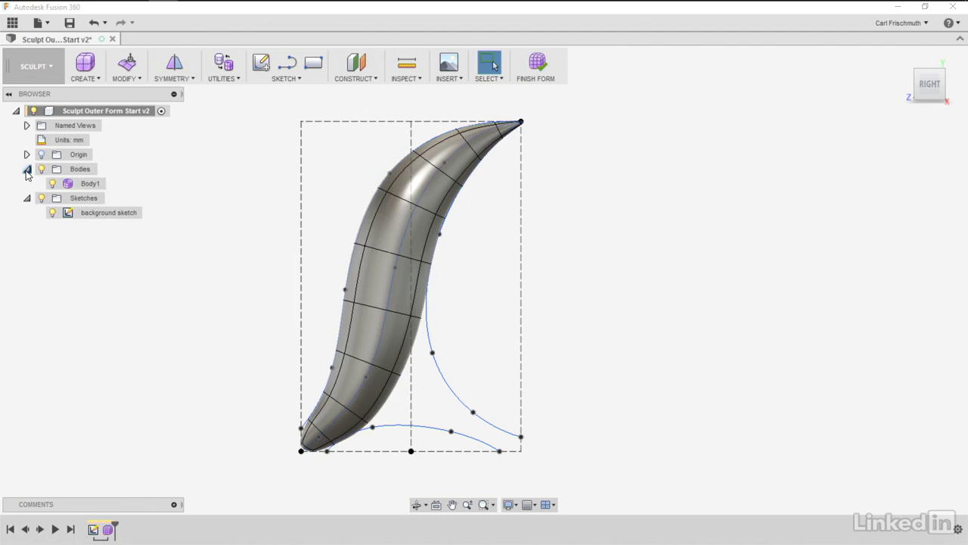
click(87, 187)
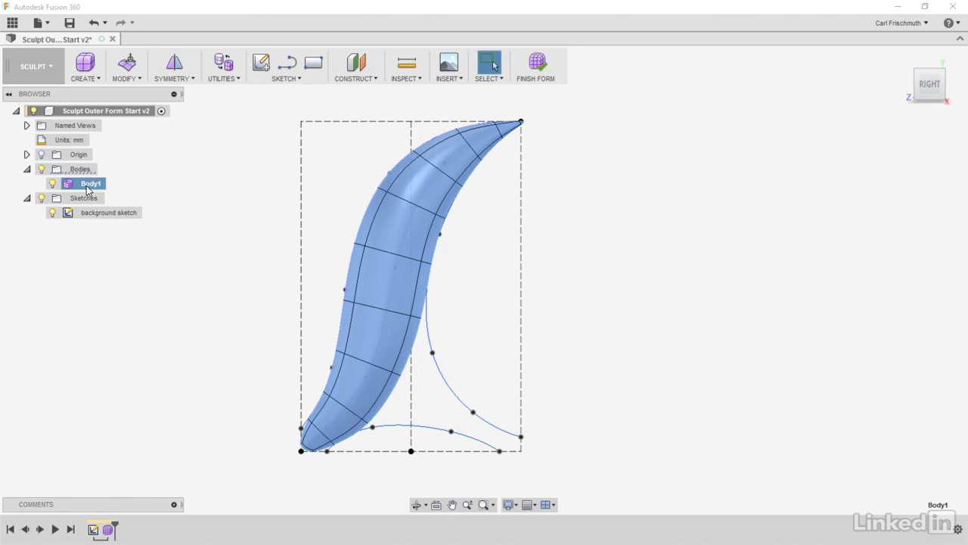
right_click(88, 187)
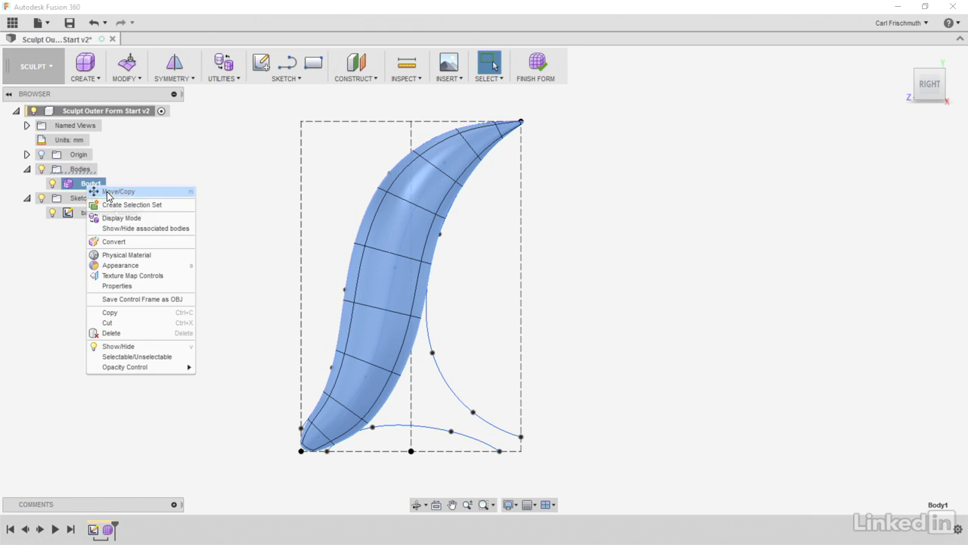
click(119, 312)
click(78, 174)
right_click(80, 173)
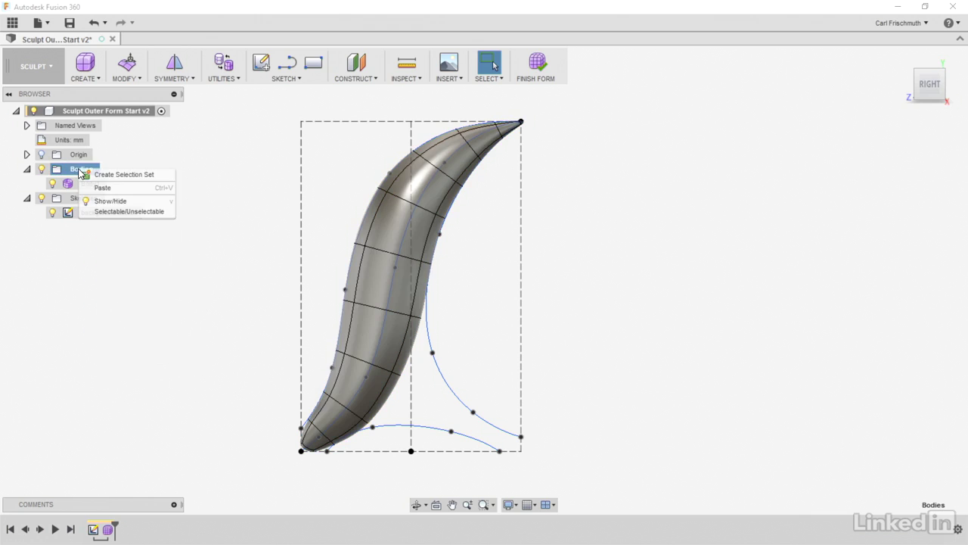
click(102, 189)
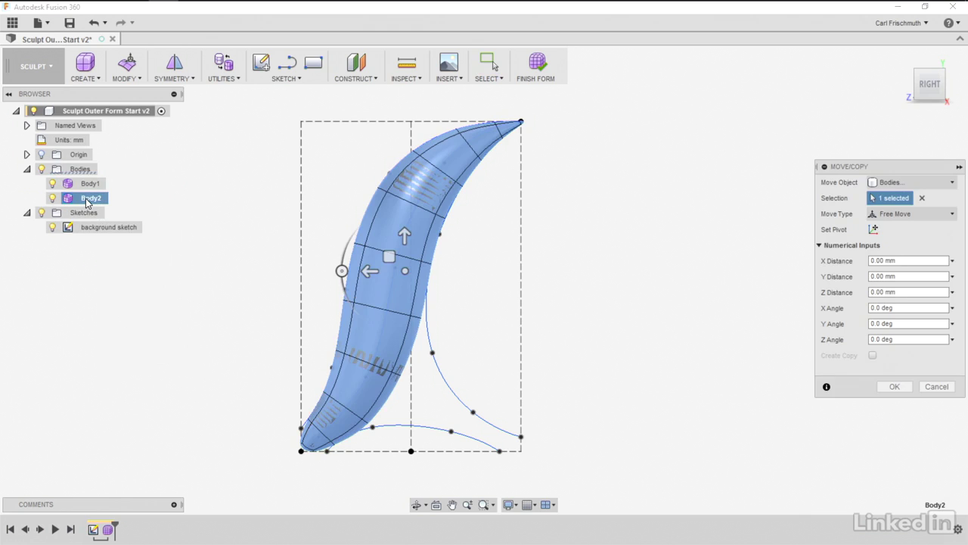
Hide Body1 and the background sketch, and accept the pasted copy in its original position
ctrl+click(90, 184)
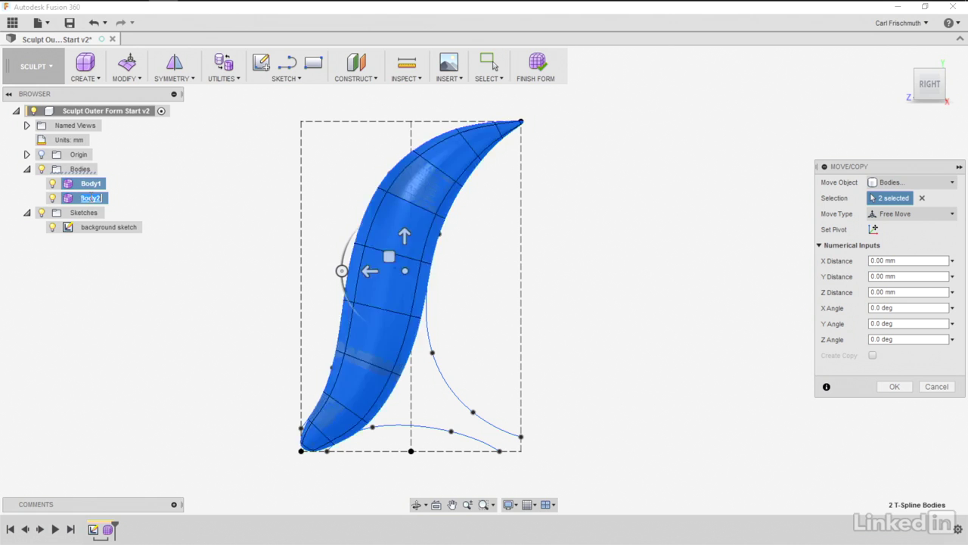
double_click(90, 184)
click(53, 229)
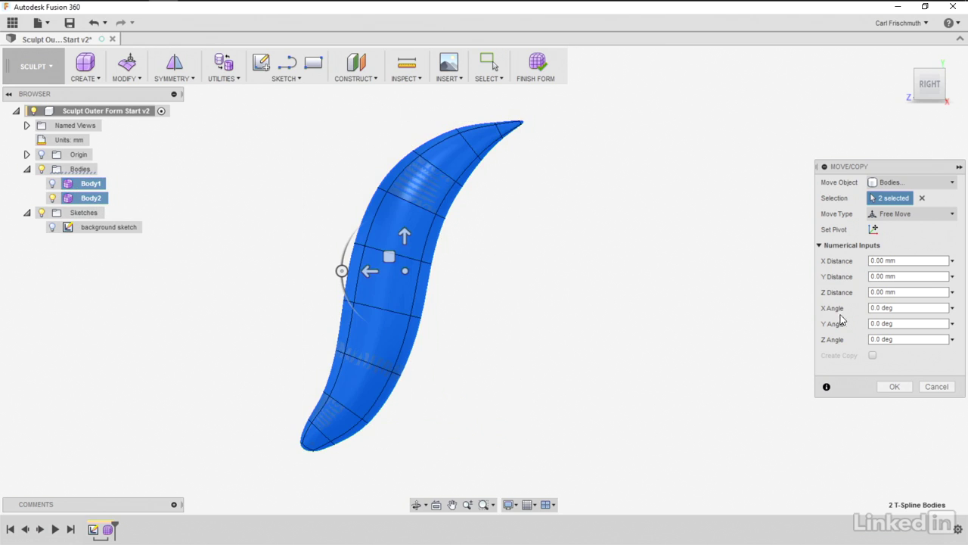
click(895, 387)
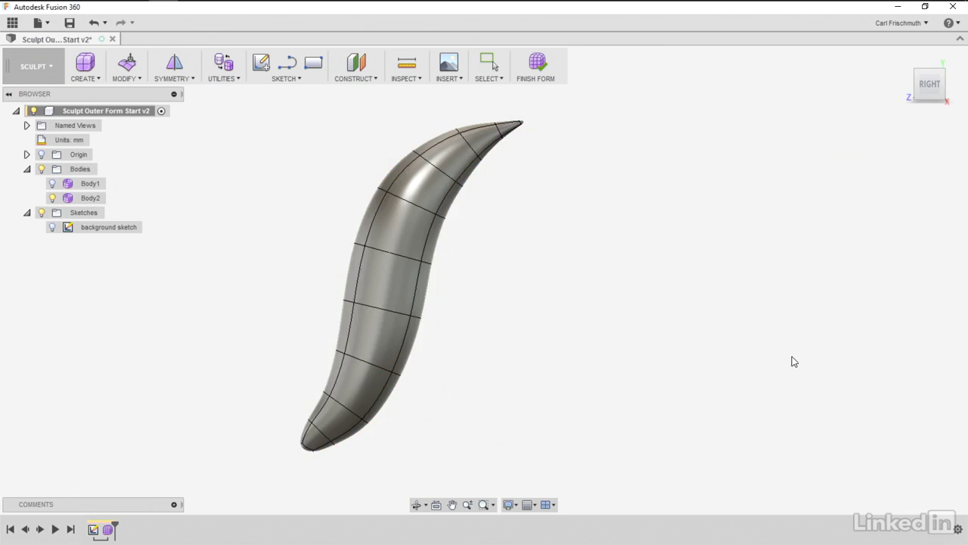
Make Body1 unselectable and test the selection on the faces of Body2
right_click(100, 188)
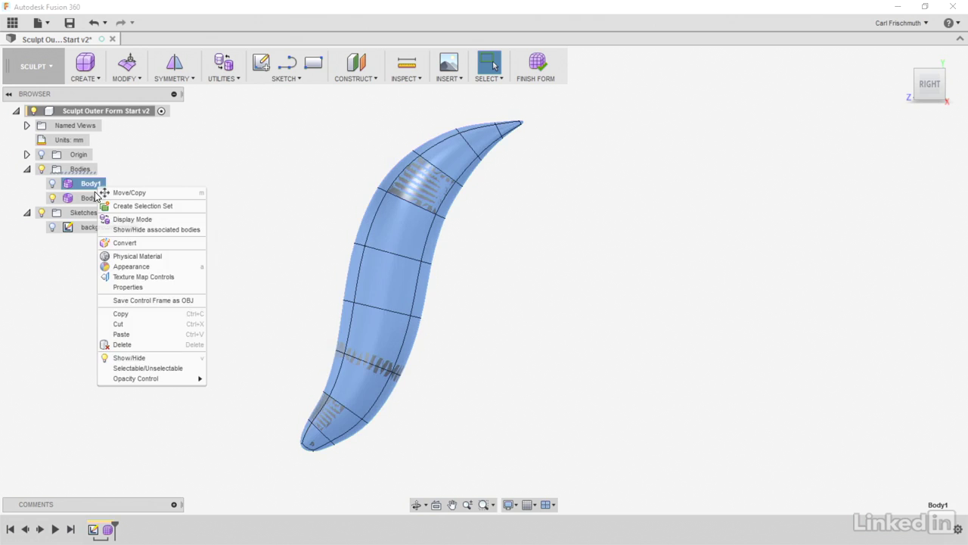
click(164, 368)
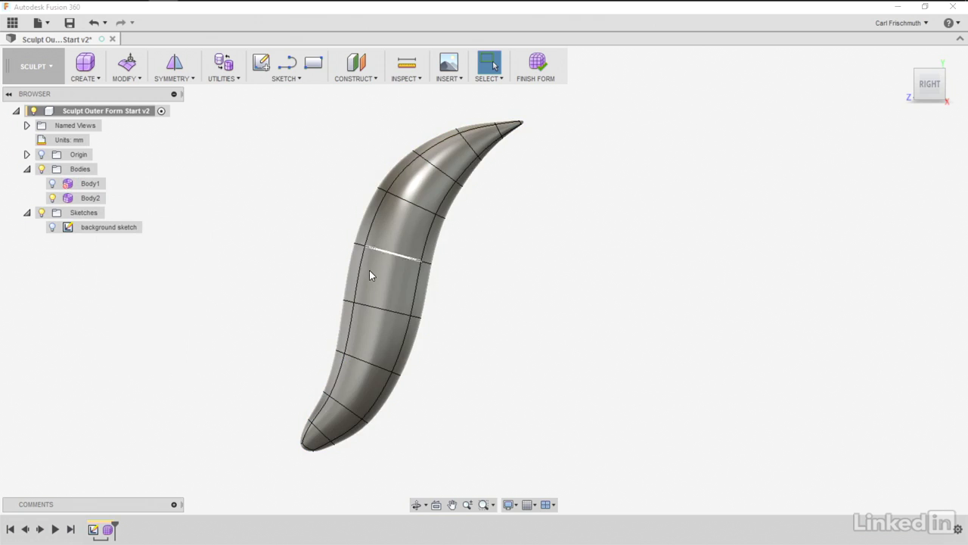
drag(477, 244, 411, 286)
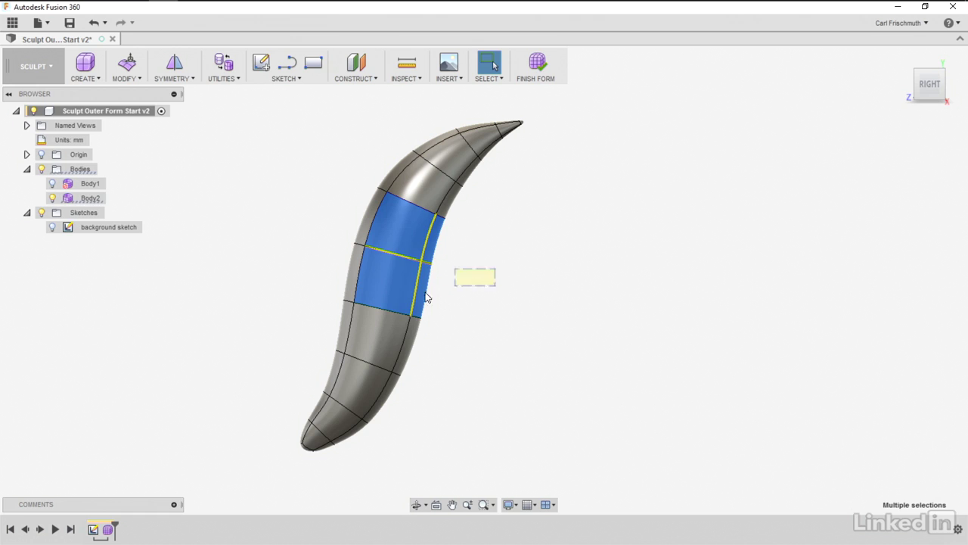
click(426, 298)
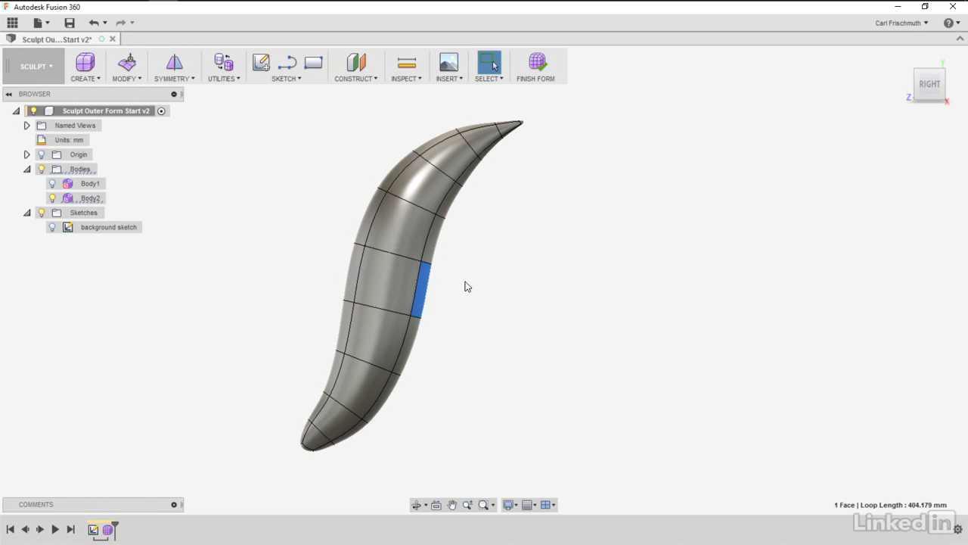
click(93, 197)
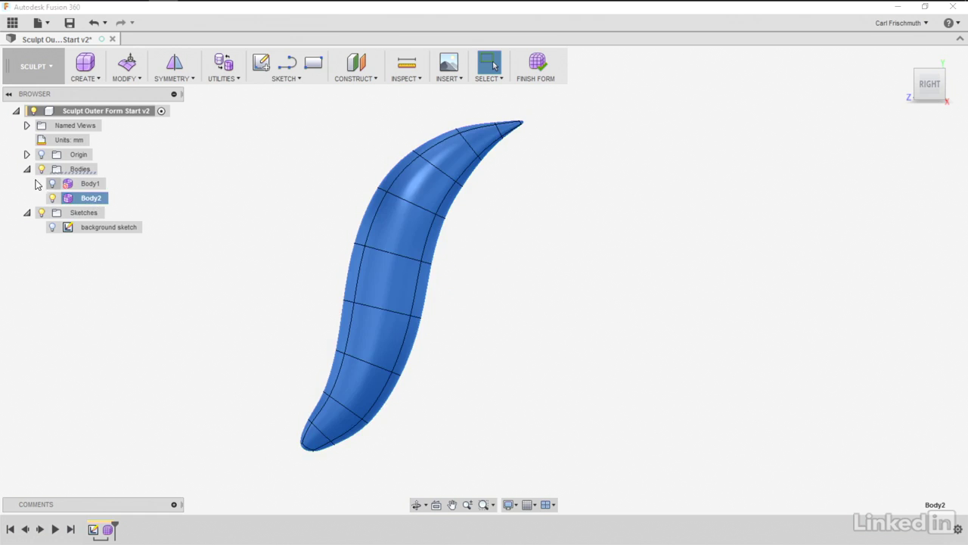
Set Body1's opacity to 60% and make the body unselectable again
click(88, 184)
right_click(89, 184)
click(158, 350)
right_click(92, 184)
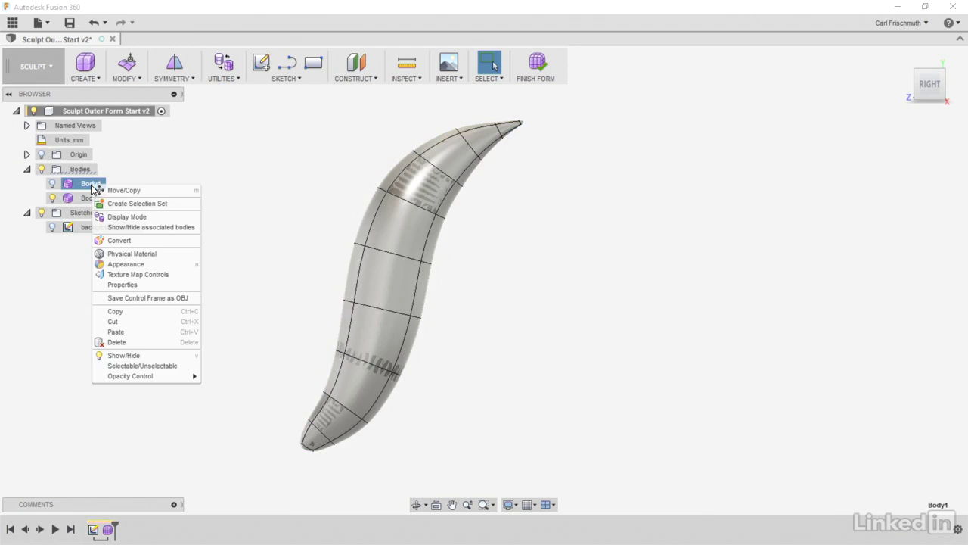
mouse_move(145, 376)
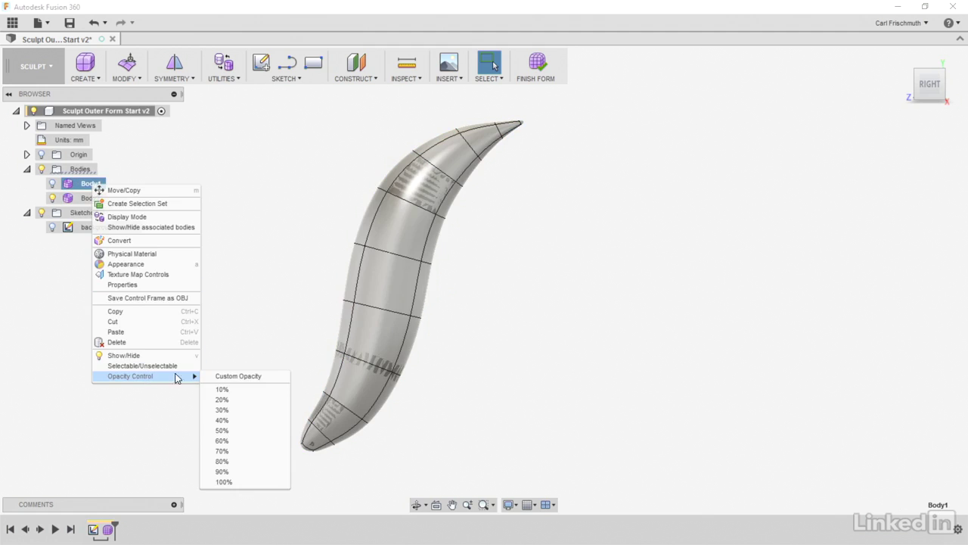
click(234, 439)
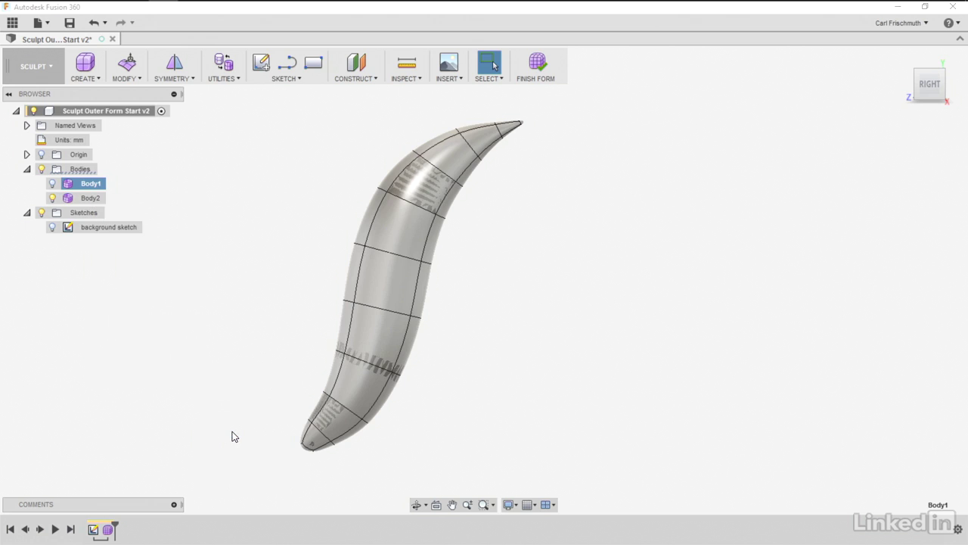
right_click(92, 184)
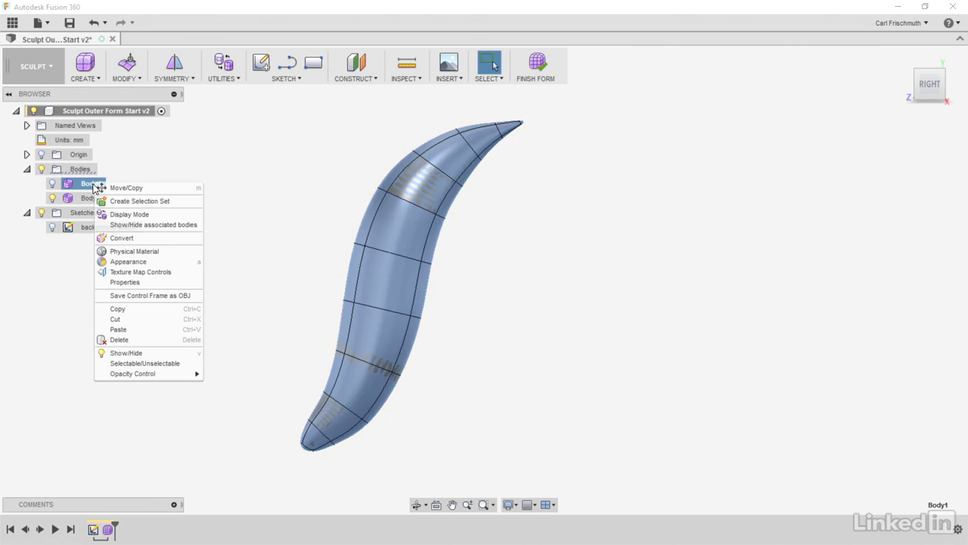
click(149, 367)
Select the whole Body2 and scale it down uniformly about its centre with Edit Form
click(91, 197)
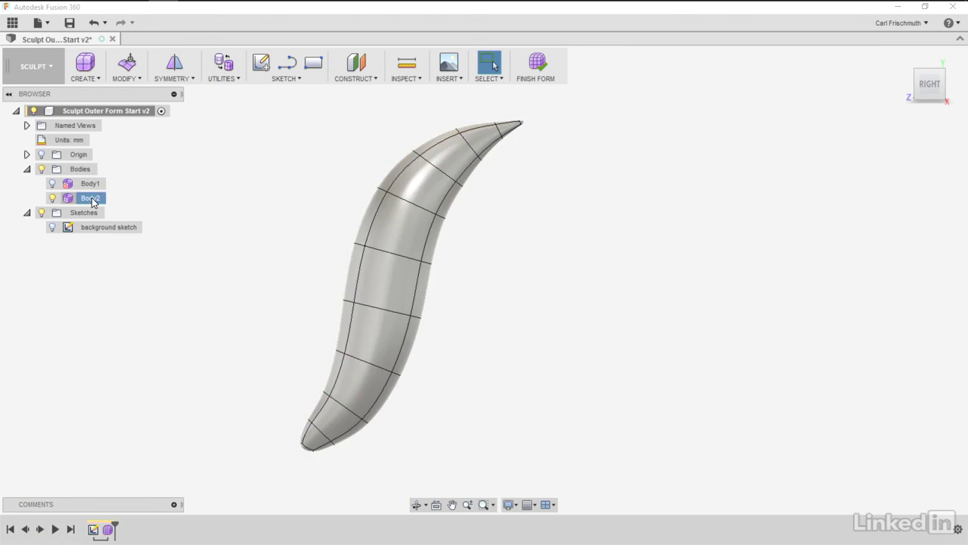
right_click(90, 199)
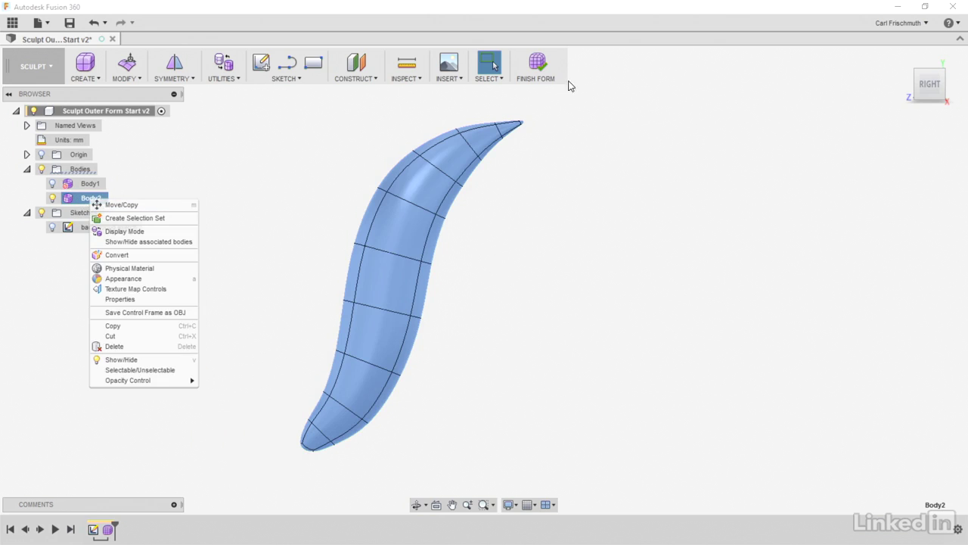
click(400, 314)
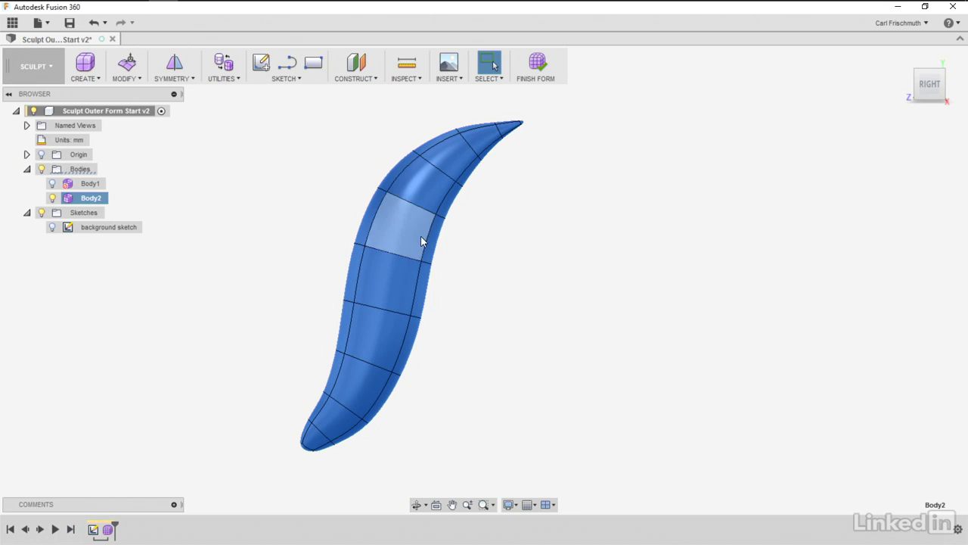
click(420, 237)
double_click(403, 291)
right_click(403, 293)
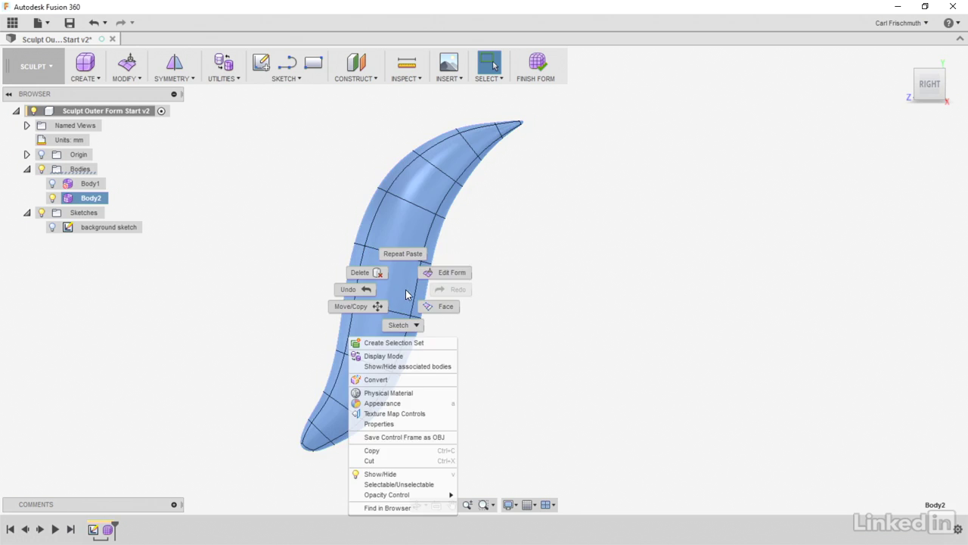
click(431, 269)
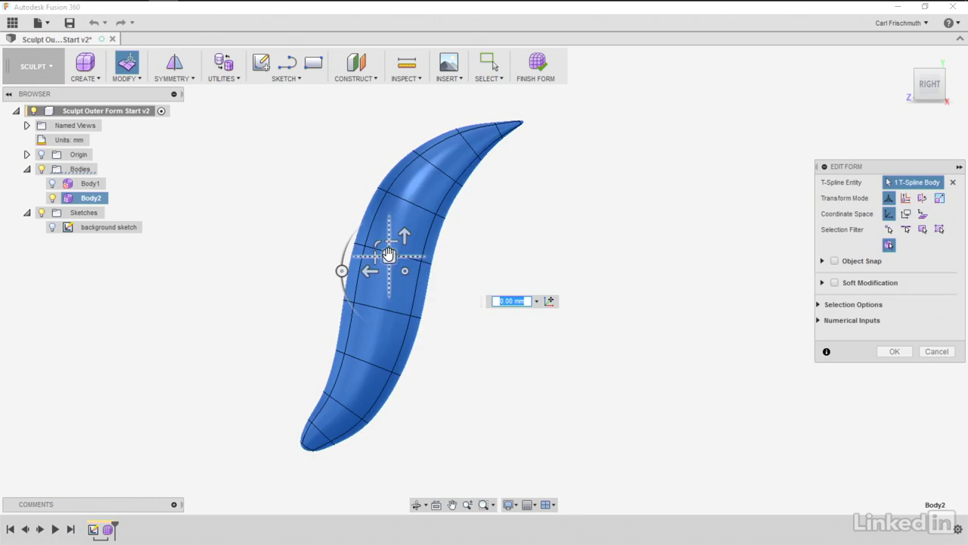
drag(402, 270, 412, 256)
Show Body1 and shift the scaled Body2 by about 3.3 mm and 1.1 mm in the side-view plane
click(52, 183)
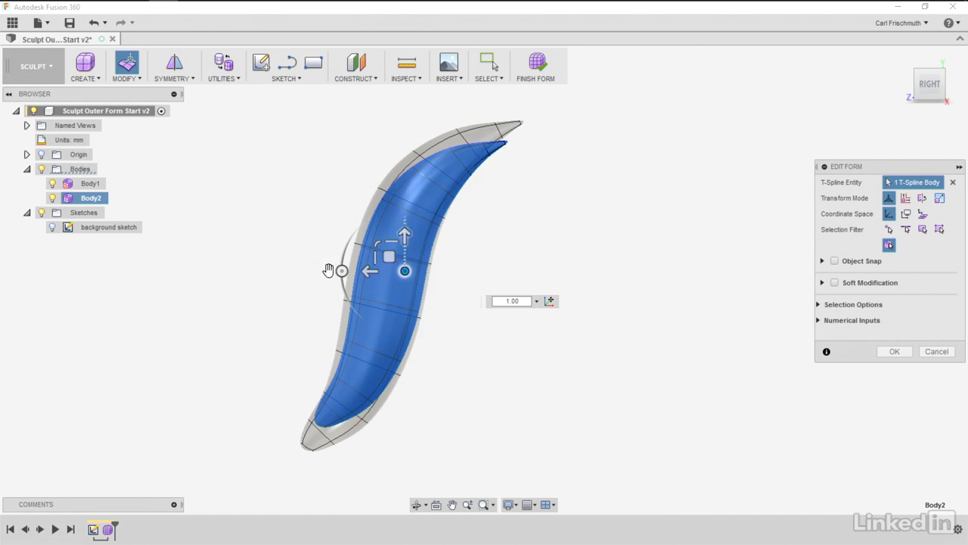
drag(389, 256, 389, 255)
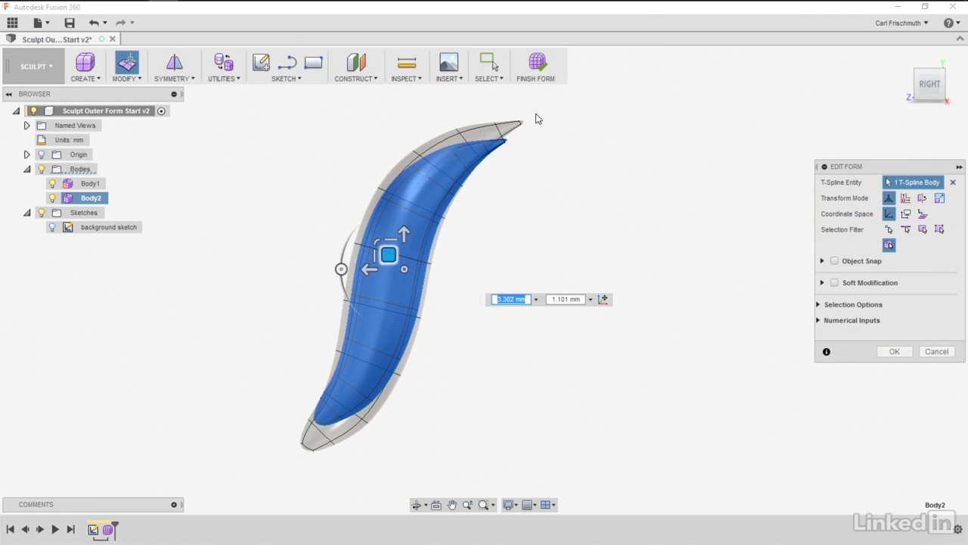
click(569, 265)
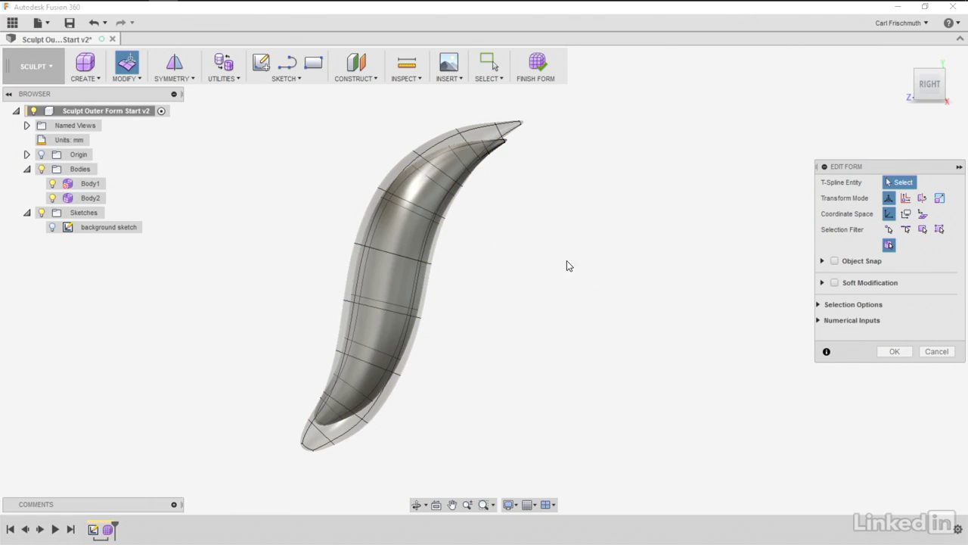
Accept the scaling and repositioning of Body2 and finish the whole-body form edit
scroll(481, 138, up, 8)
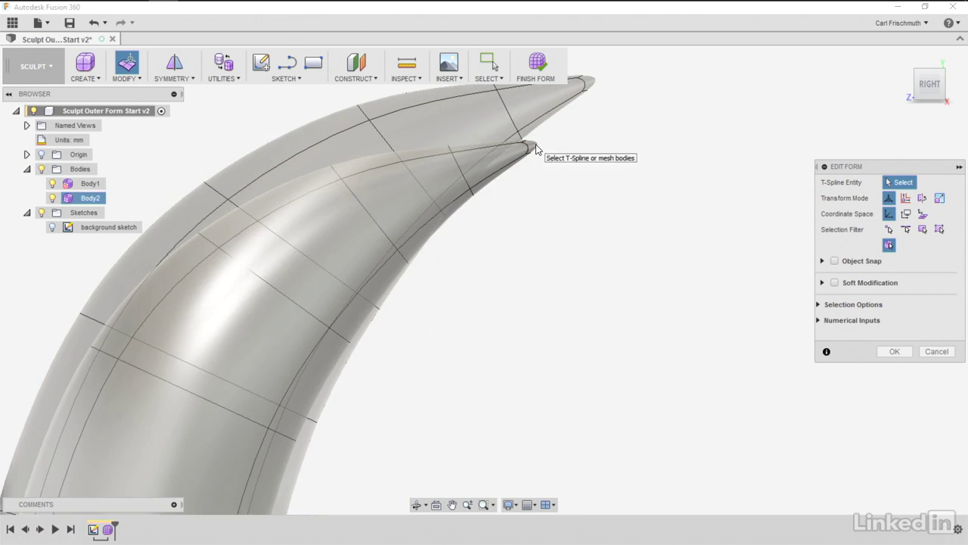
click(527, 150)
right_click(519, 152)
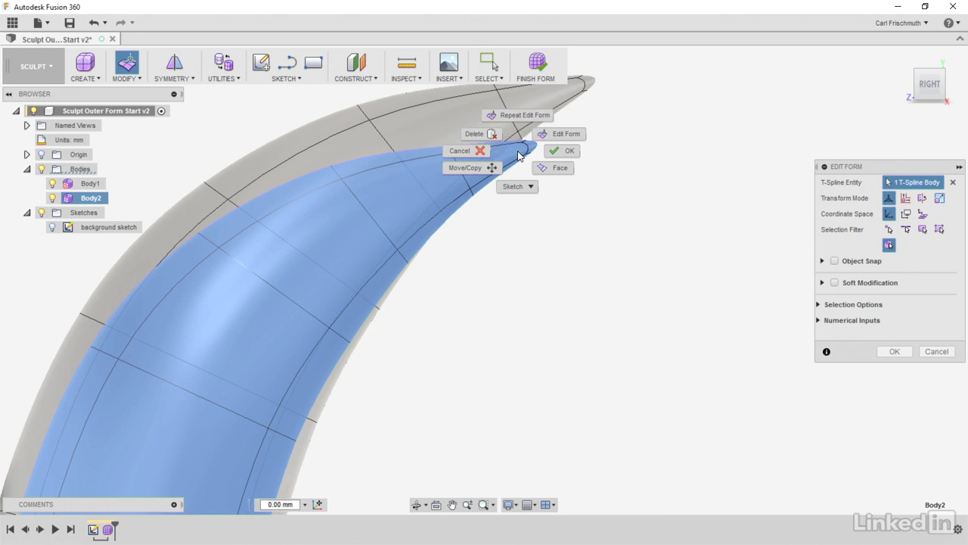
click(560, 135)
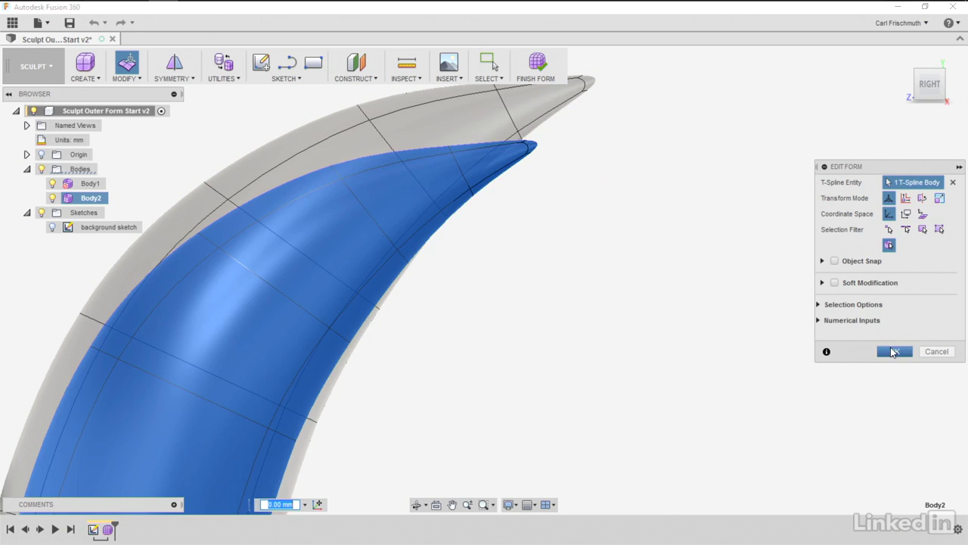
click(894, 351)
Move the end face at Body2's upper tip by about 32.6 mm and -20.8 mm toward Body1's tip with Edit Form
click(533, 149)
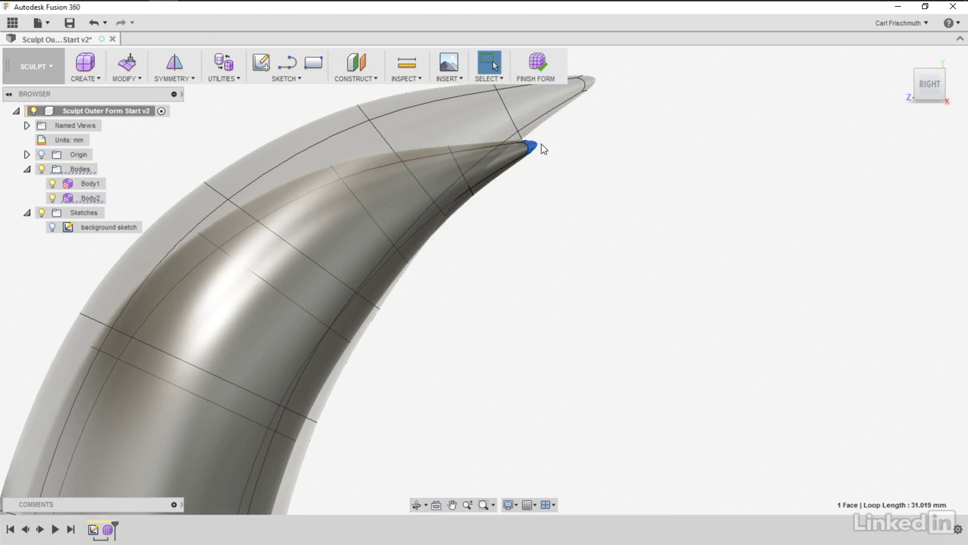
right_click(542, 149)
click(568, 125)
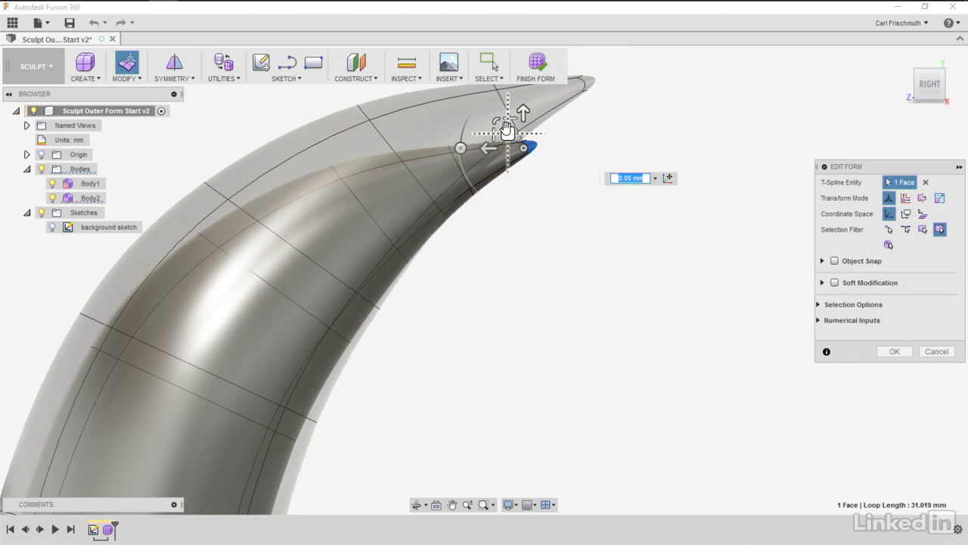
drag(507, 129, 548, 66)
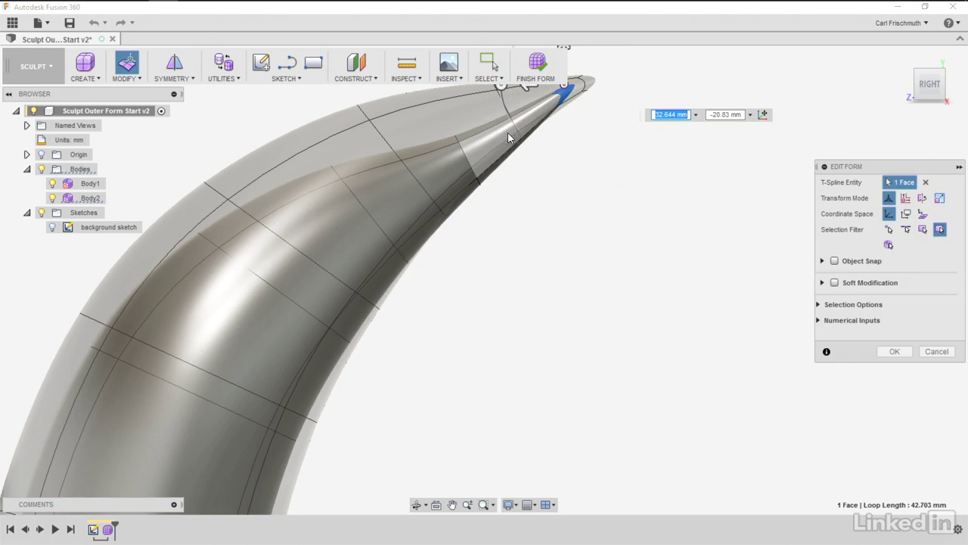
Move the whole edge loop nearest Body2's upper tip up and toward the tip, near Body1's matching loop
scroll(519, 147, up, 3)
middle_drag(543, 208, 591, 387)
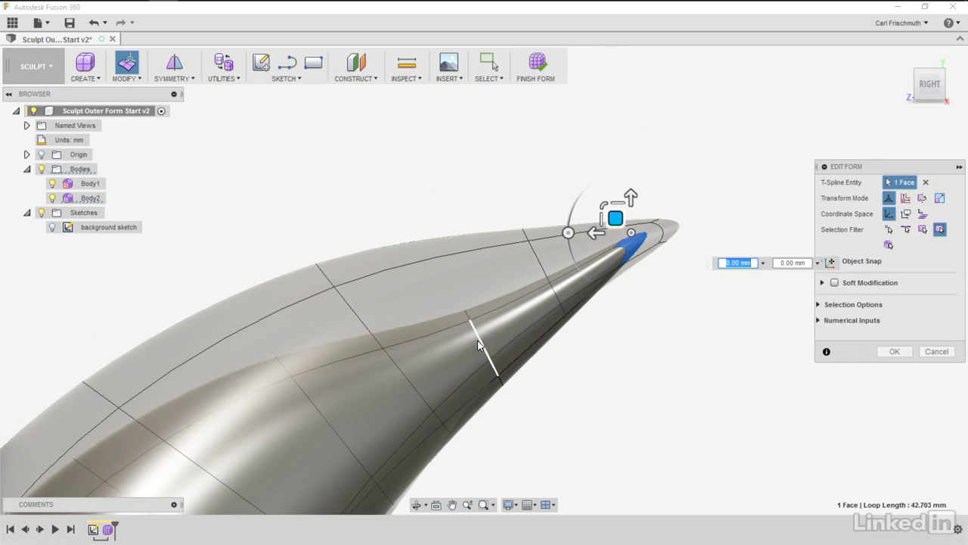
click(479, 340)
double_click(478, 345)
drag(478, 345, 561, 220)
middle_drag(607, 442, 636, 312)
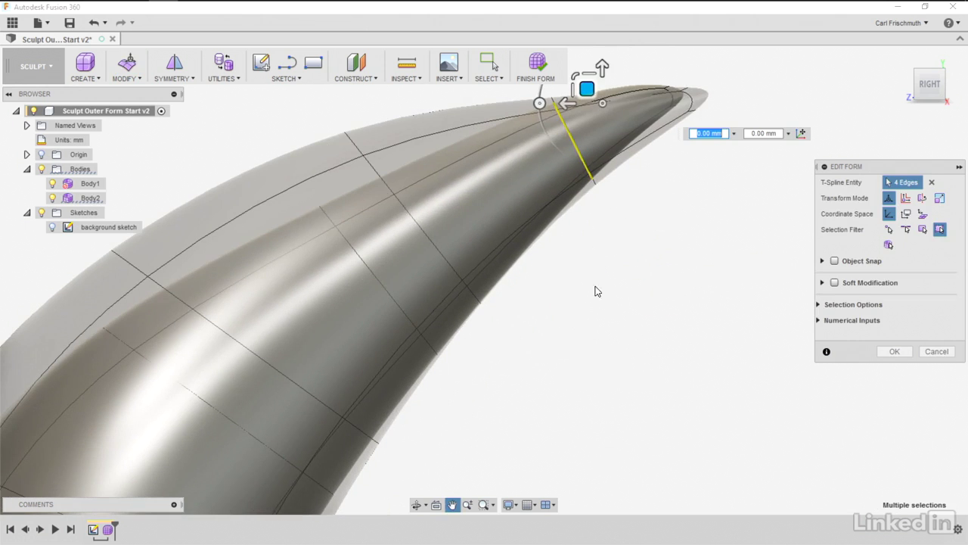
Move Body2's second edge loop from the tip by about 30.7 mm and -16.8 mm, and the third by about 25.8 mm and -7.6 mm
middle_drag(608, 374, 614, 313)
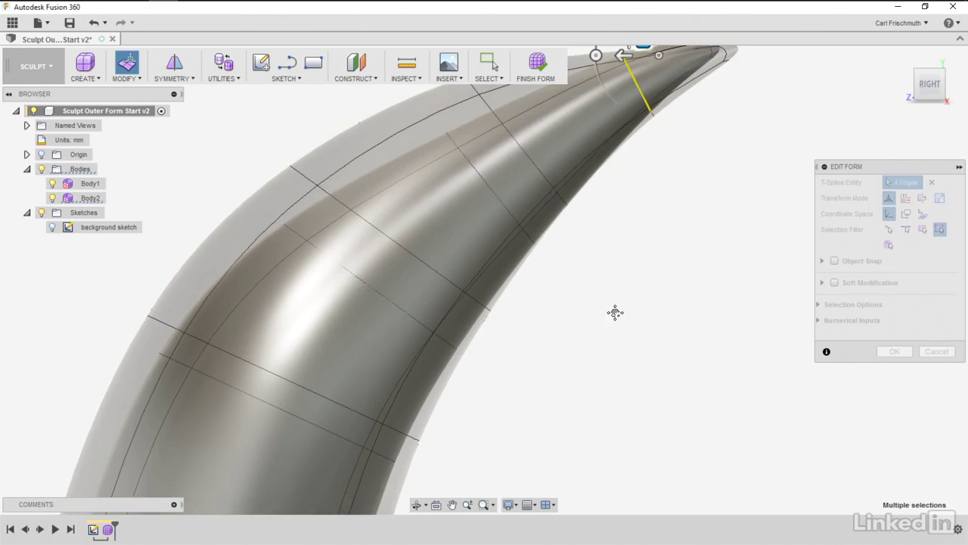
double_click(488, 181)
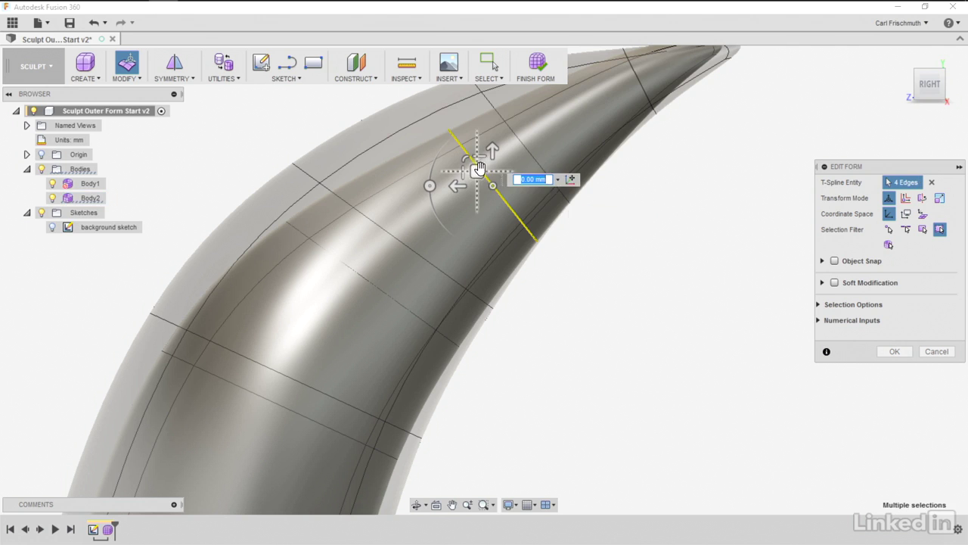
drag(485, 169, 518, 98)
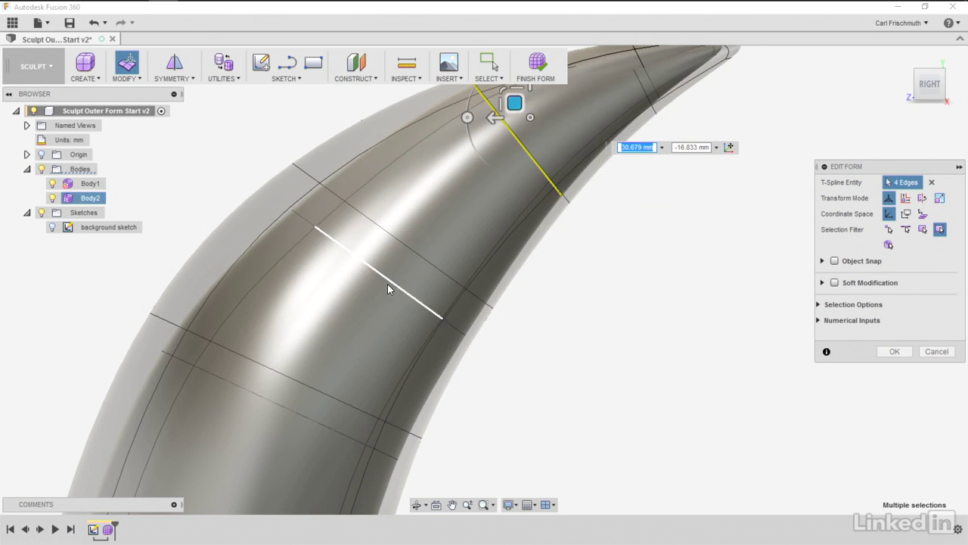
double_click(387, 284)
drag(364, 255, 382, 205)
Pull the upper-left and lower-right edges of Body2's third loop from the tip inward, away from Body1's surface
scroll(406, 251, up, 4)
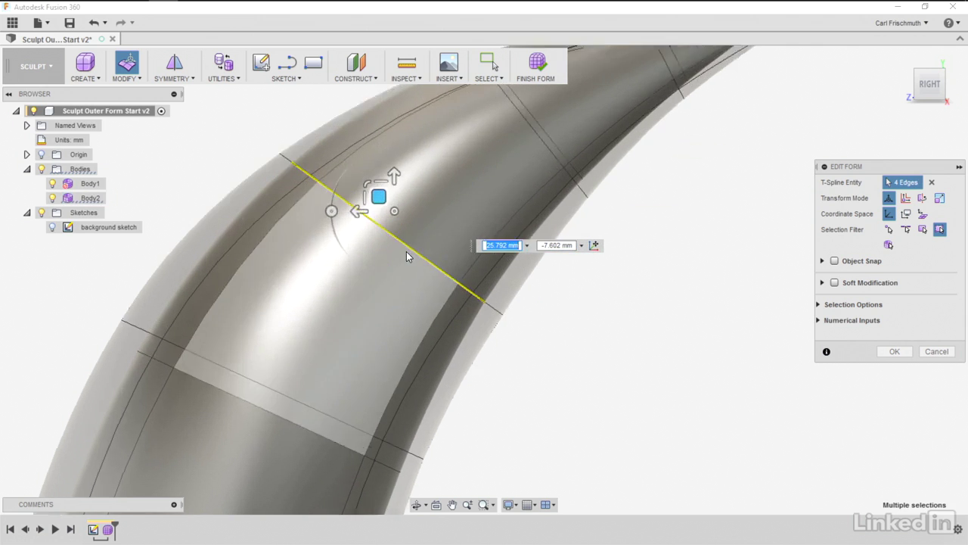
middle_drag(354, 175, 352, 321)
click(222, 236)
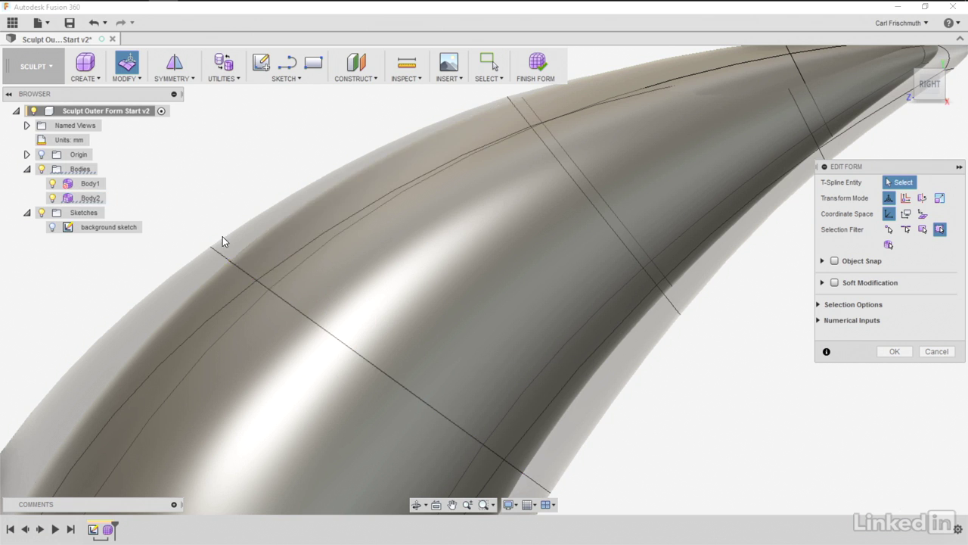
click(239, 272)
drag(253, 275, 305, 305)
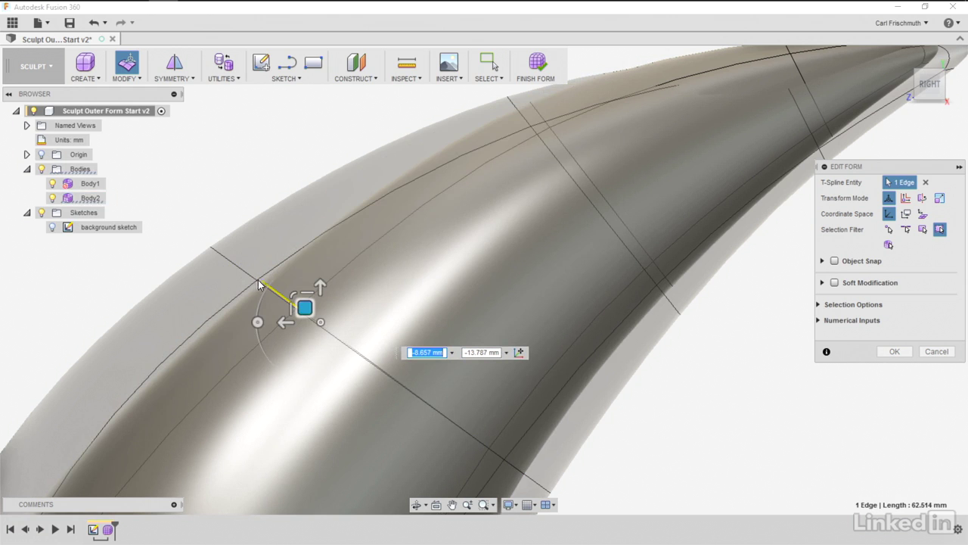
drag(305, 307, 299, 302)
middle_drag(541, 391, 537, 209)
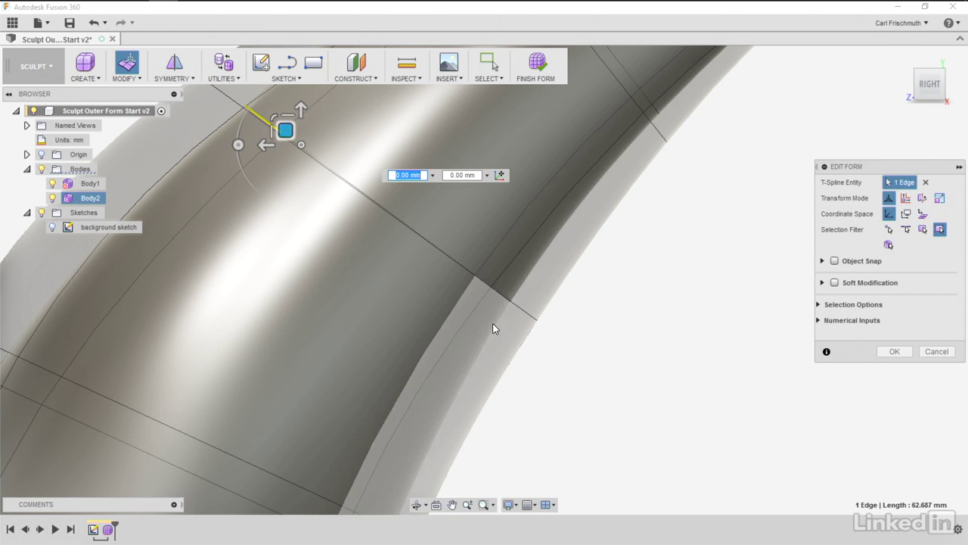
click(501, 297)
drag(458, 260, 429, 237)
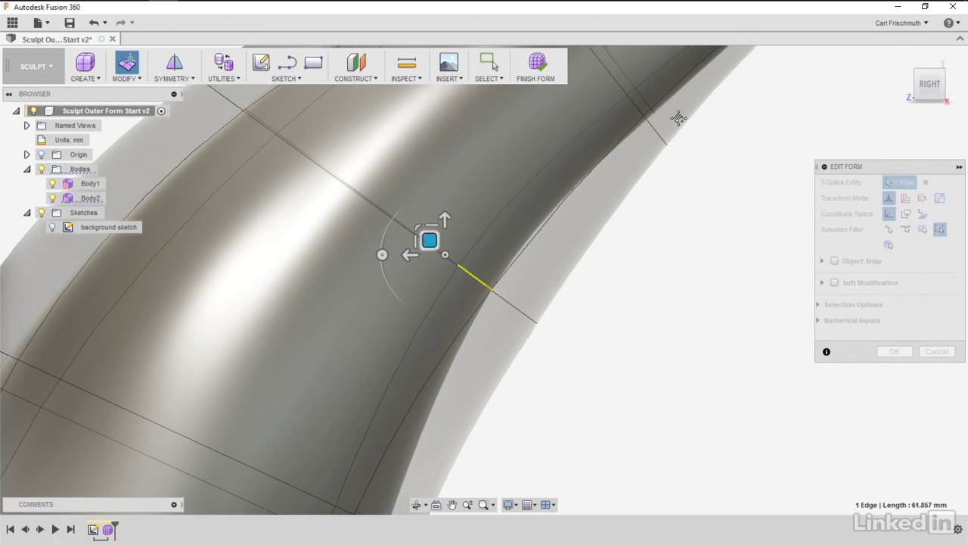
Shift the second loop's lower-right edge by about -1.1 mm and 4.6 mm, and lower its upper-left edge by about 9.5 mm
shift+middle_drag(428, 238, 597, 329)
click(571, 309)
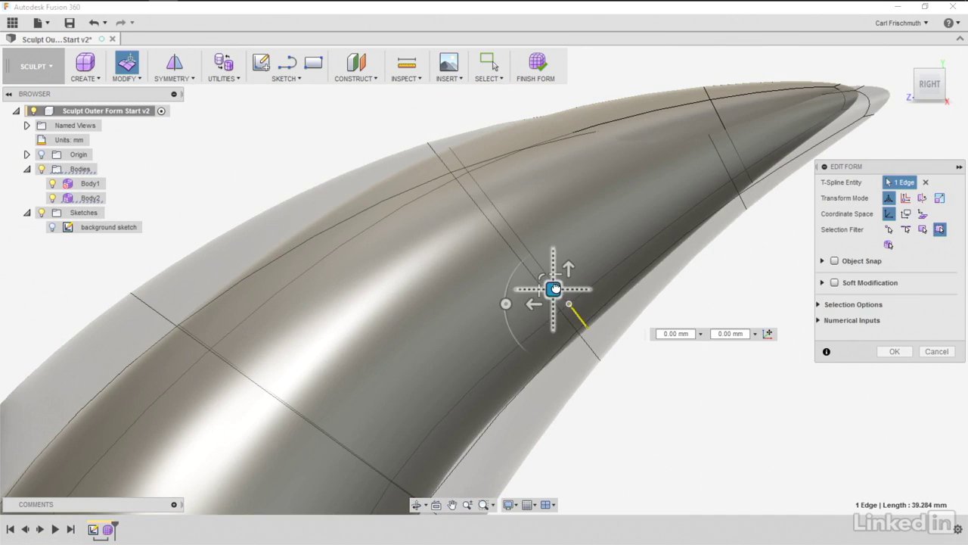
drag(552, 288, 536, 294)
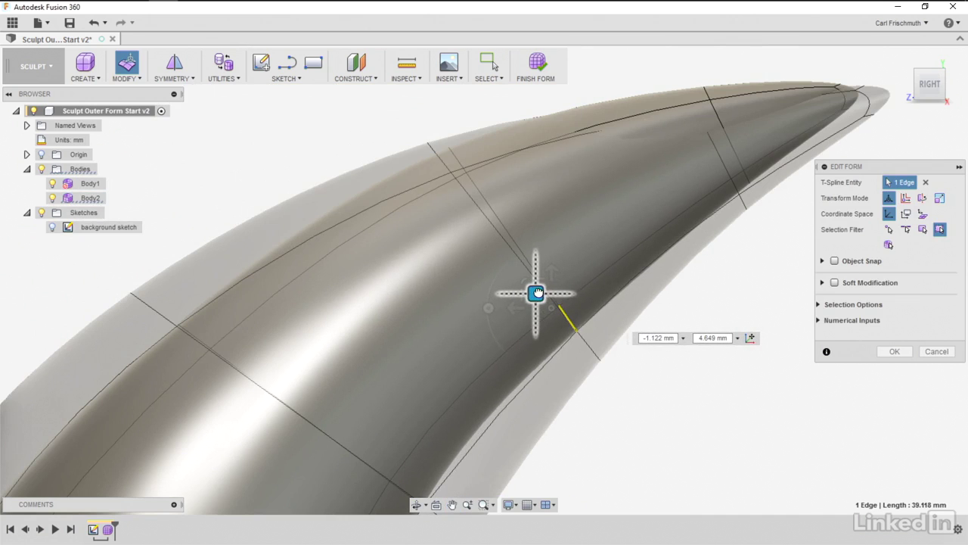
click(465, 161)
drag(450, 158, 450, 193)
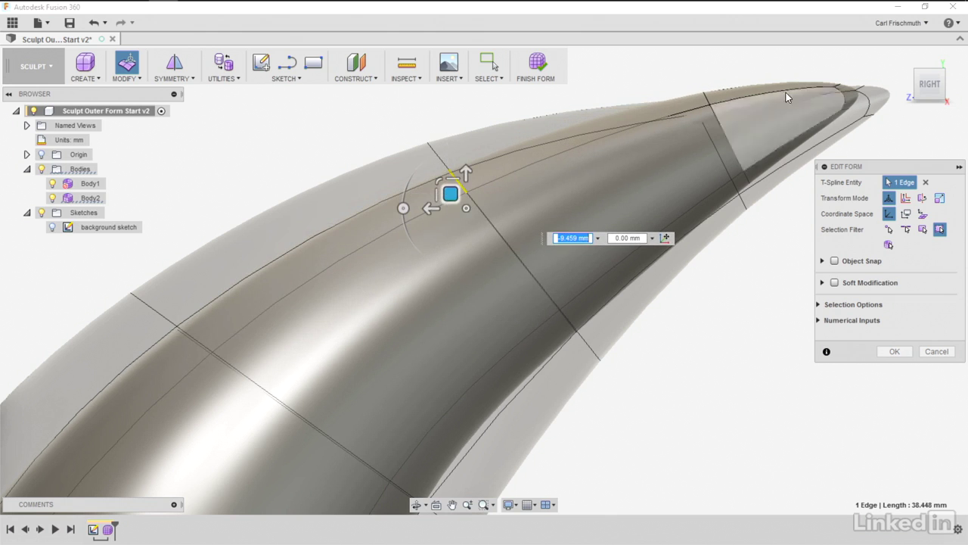
Pull the upper edge of the loop nearest Body2's tip inward and shift its lower edge by about 3.7 mm and 1.8 mm
double_click(725, 133)
drag(711, 128, 717, 160)
click(759, 195)
click(741, 200)
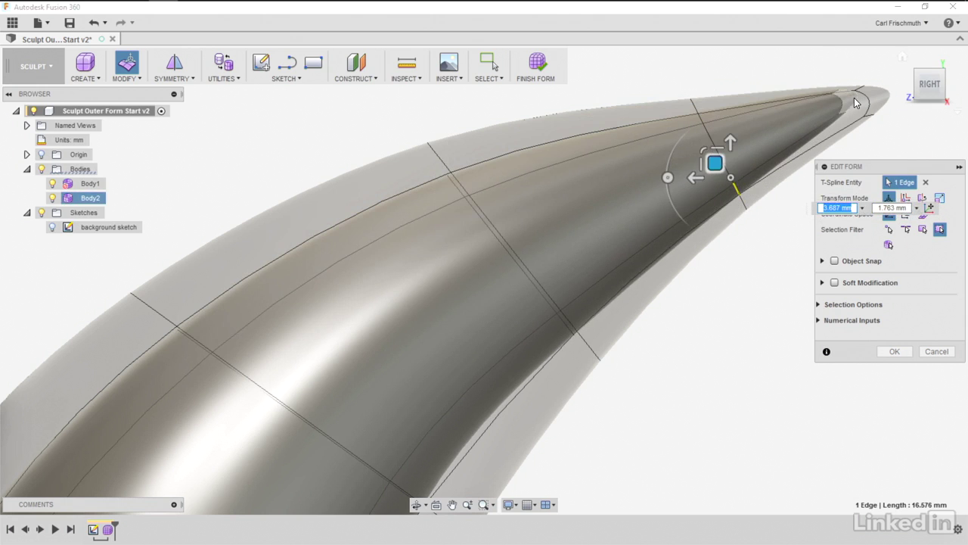
Pull Body2's tip end back inside Body1's tip, and undo the stray move of the edge behind it
click(803, 112)
drag(802, 113, 804, 75)
click(713, 151)
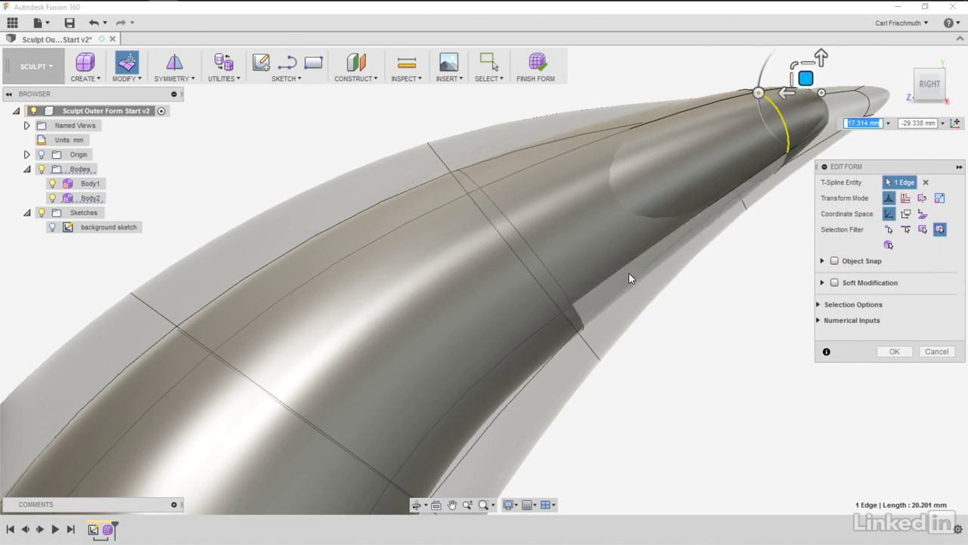
click(734, 273)
key(ctrl+z)
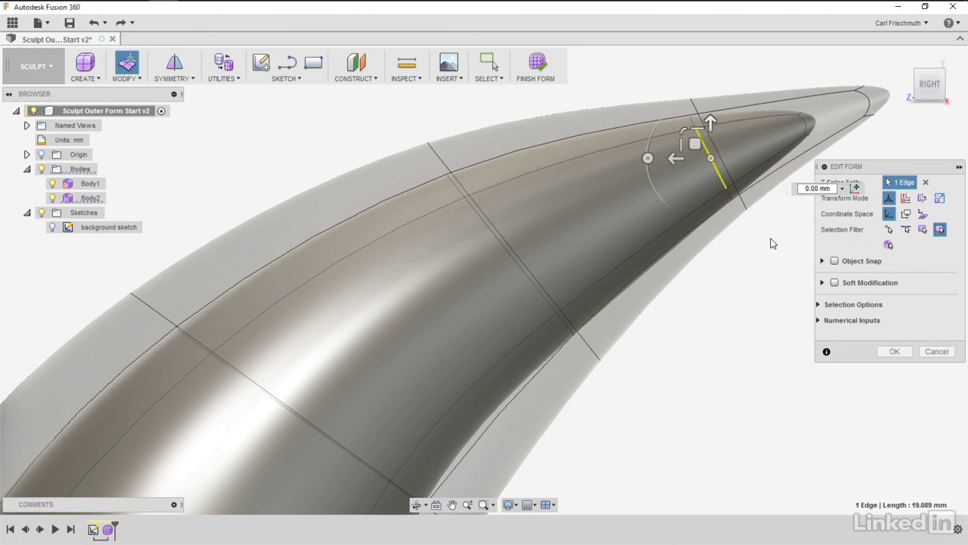
Shift the whole edge loop nearest Body2's tip by about 0.6 mm and -3.5 mm onto Body1's matching loop
double_click(721, 174)
drag(698, 140, 708, 143)
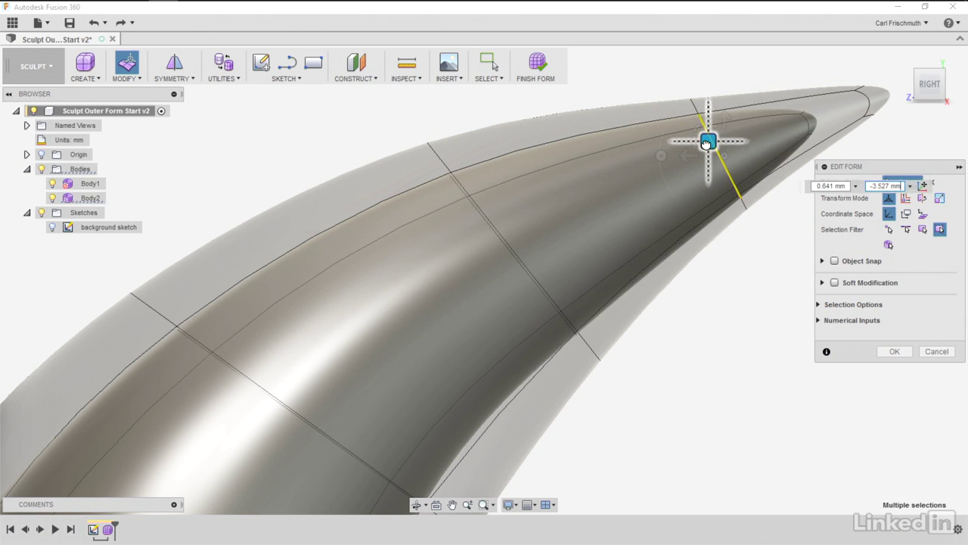
click(747, 230)
Move Body2's fourth edge loop from the tip upward so it lines up with Body1's matching loop
middle_drag(510, 397, 652, 158)
mouse_move(405, 329)
middle_down()
mouse_move(513, 190)
mouse_move(469, 314)
mouse_move(413, 339)
middle_up()
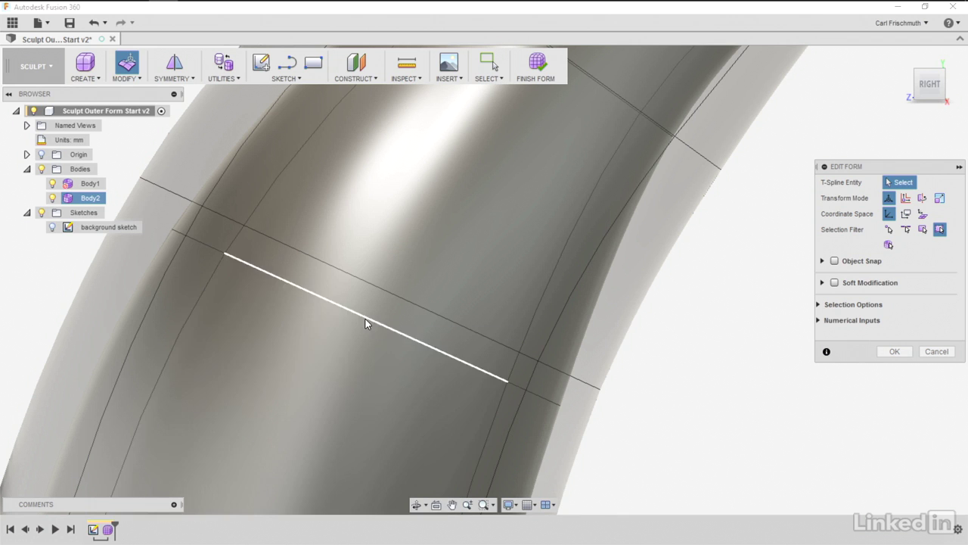
double_click(365, 320)
drag(353, 298, 362, 255)
Move the fourth loop's left edge inward by about -3.5 mm and -9.6 mm, and its right edge by about 5.8 mm and 12.7 mm
click(135, 142)
click(187, 203)
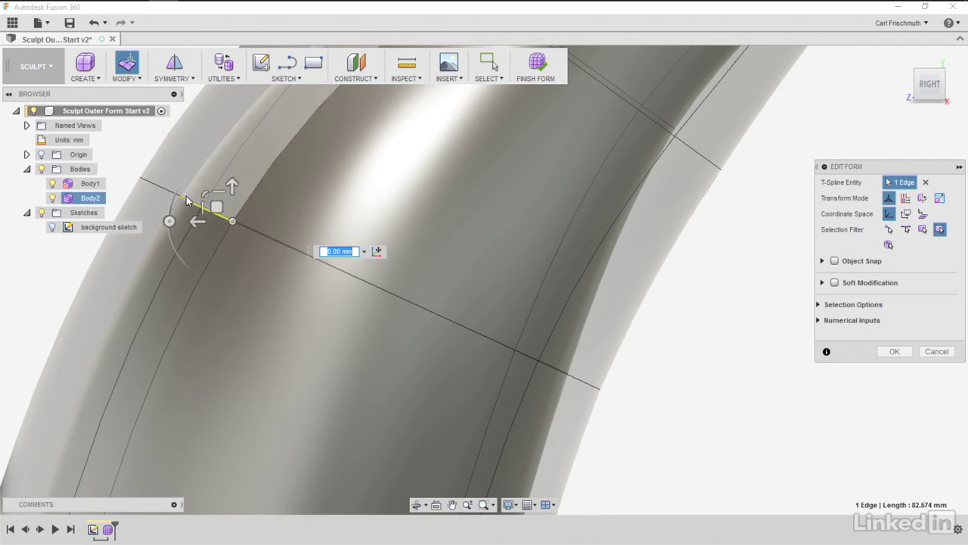
drag(216, 208, 250, 220)
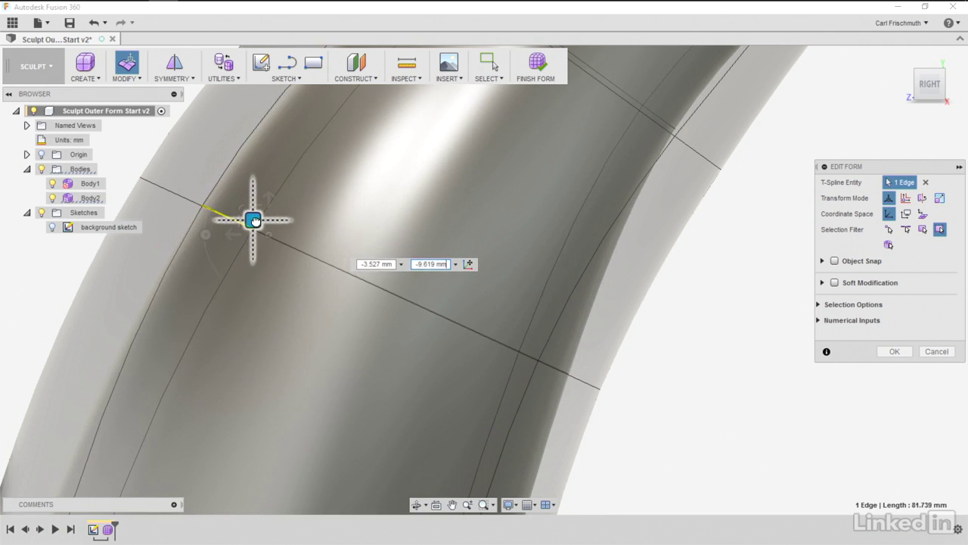
click(552, 367)
drag(503, 337, 455, 315)
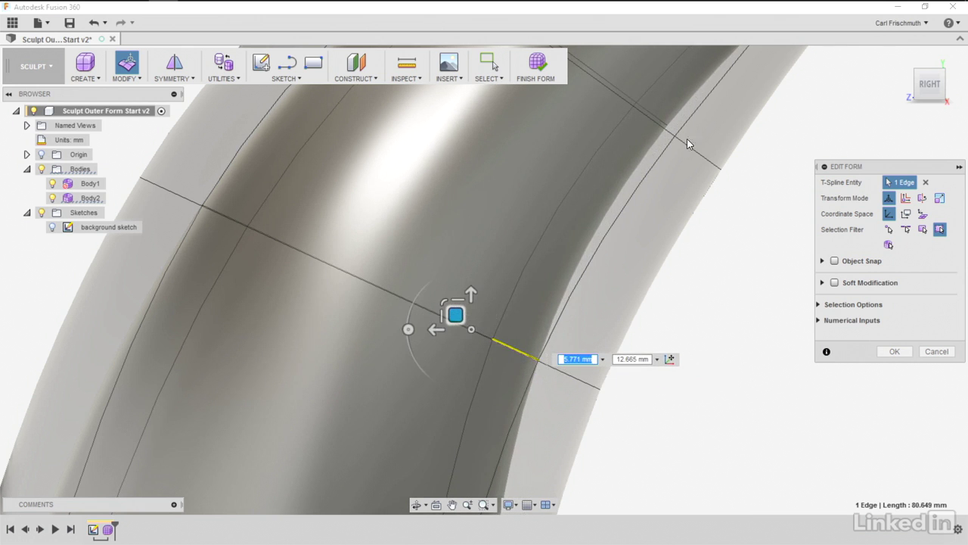
click(332, 412)
Move Body2's fifth edge loop from the tip by about -1.9 mm and 1.5 mm onto Body1's matching loop
middle_drag(370, 392, 607, 78)
scroll(486, 380, down, 2)
middle_drag(499, 331, 391, 278)
double_click(391, 290)
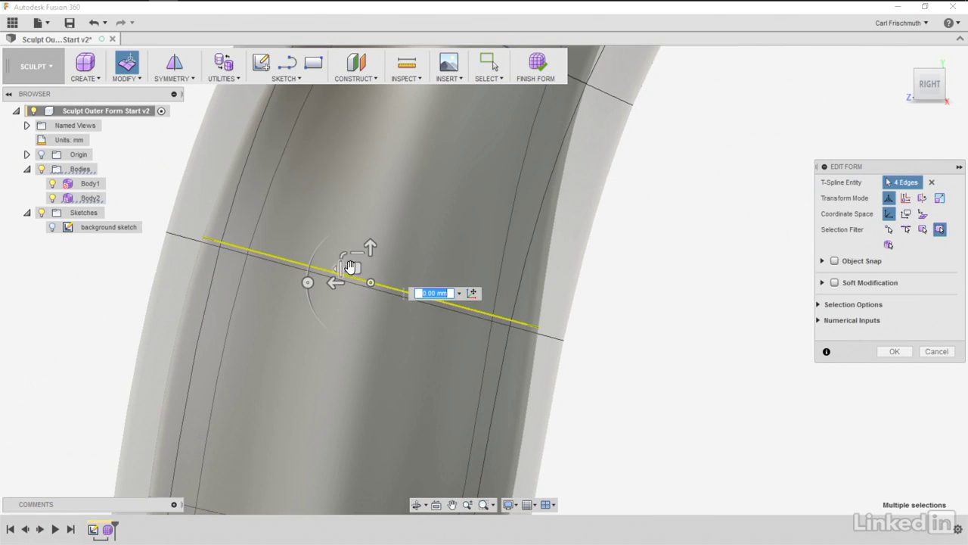
drag(353, 271, 348, 277)
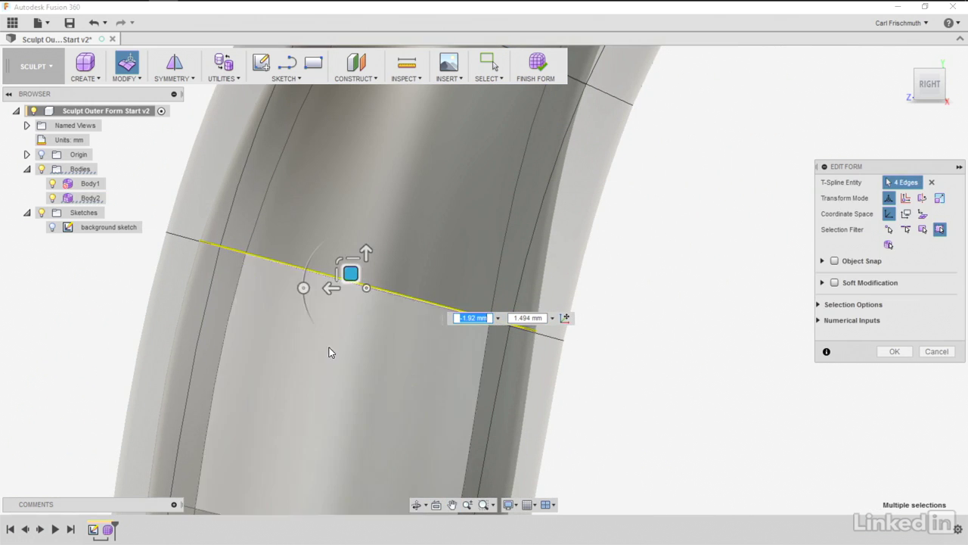
Move the fifth loop's left edge inward by about -3.8 mm and -9.8 mm, and its right edge by about 2.6 mm and 14.1 mm
click(528, 243)
click(218, 247)
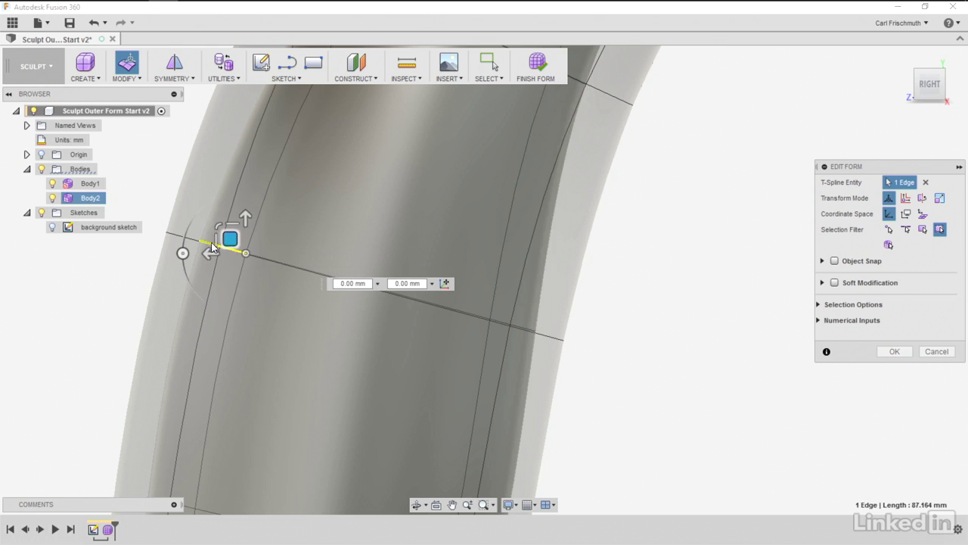
drag(227, 233, 257, 251)
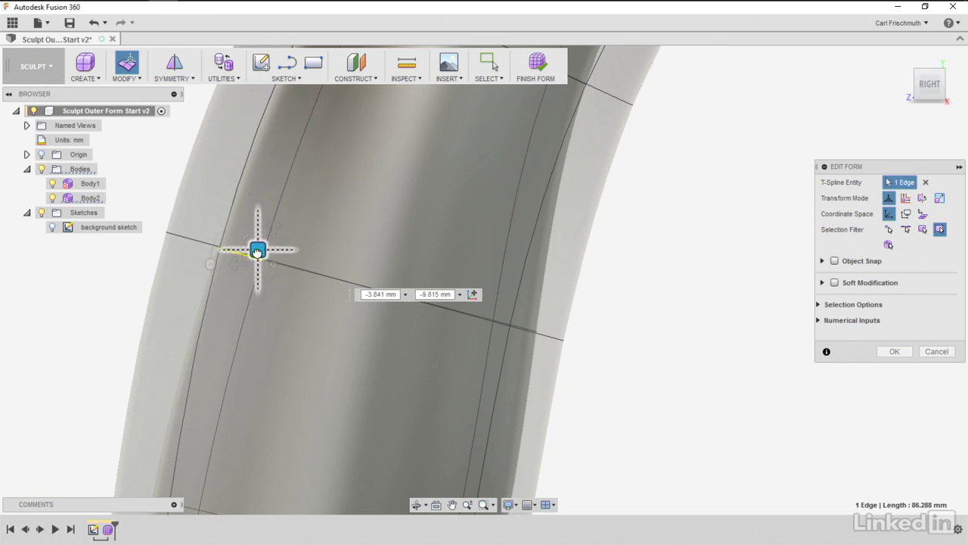
click(521, 311)
click(527, 329)
drag(475, 301, 436, 295)
Move Body2's sixth edge loop from the tip by about -17.9 mm and 3.4 mm onto Body1's matching loop
scroll(516, 338, down, 3)
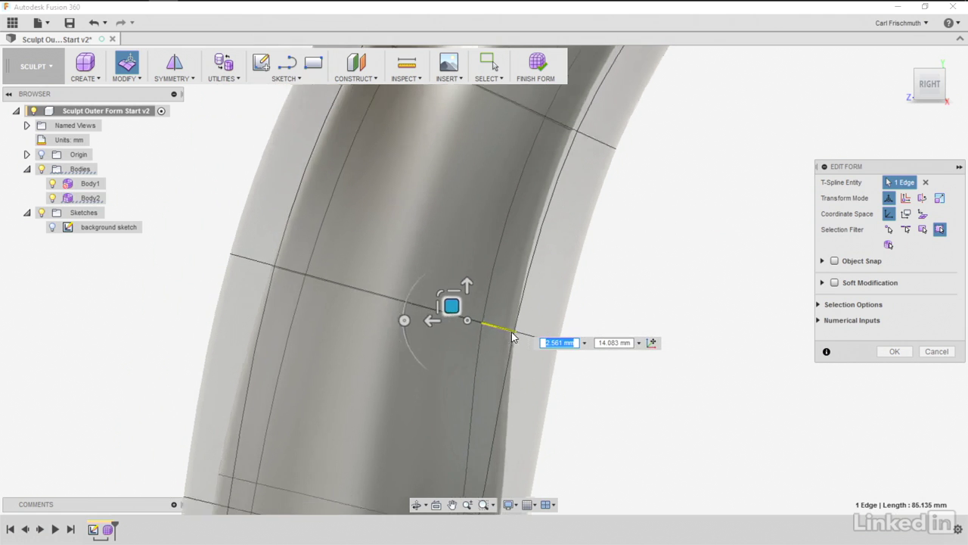
middle_drag(461, 418, 480, 132)
double_click(417, 203)
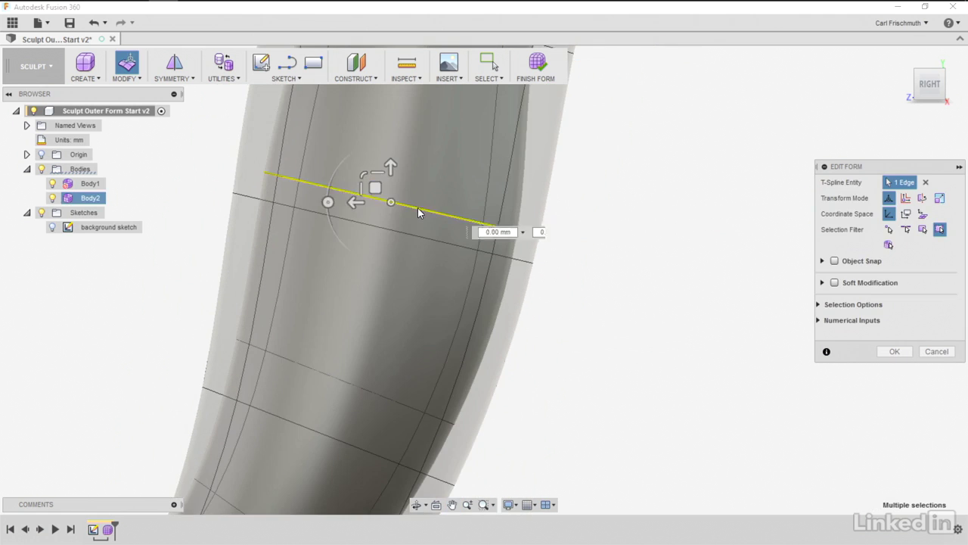
drag(372, 192, 374, 228)
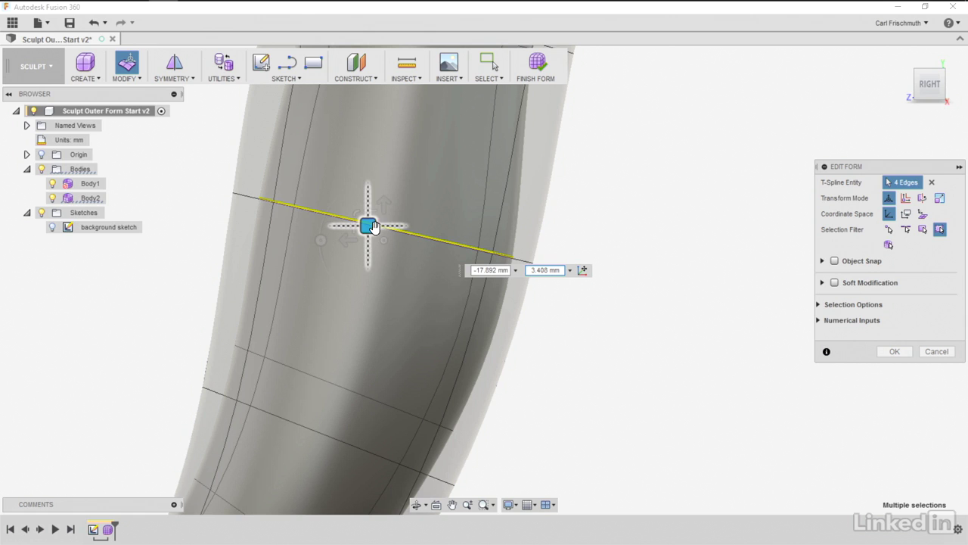
Move the sixth loop's left edge inward by about -3.1 mm and -8.5 mm, and pull its right edge inward
click(215, 186)
click(264, 204)
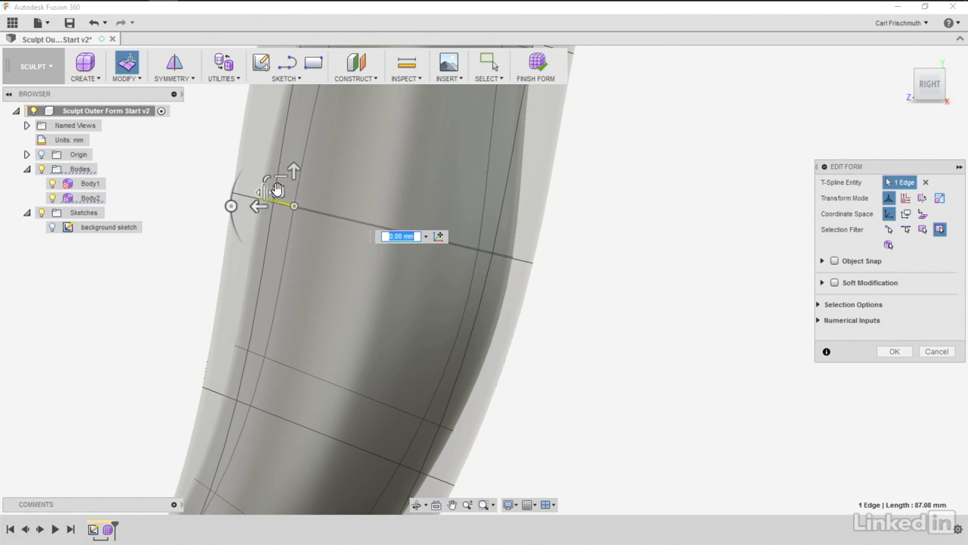
drag(273, 201, 297, 196)
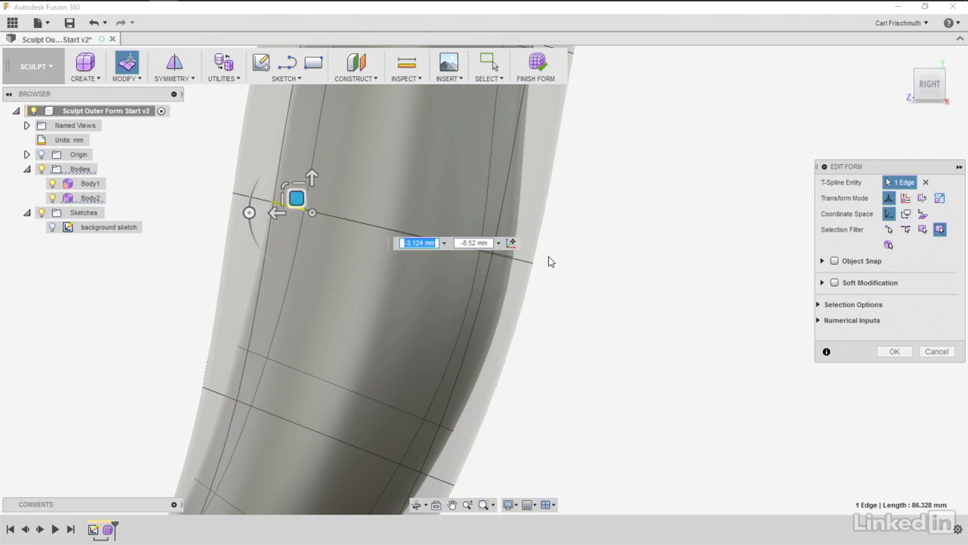
click(491, 252)
drag(467, 235, 439, 229)
Move Body2's seventh edge loop from the tip by about -32.9 mm and 11.1 mm onto Body1's matching loop
shift+middle_drag(435, 345, 519, 162)
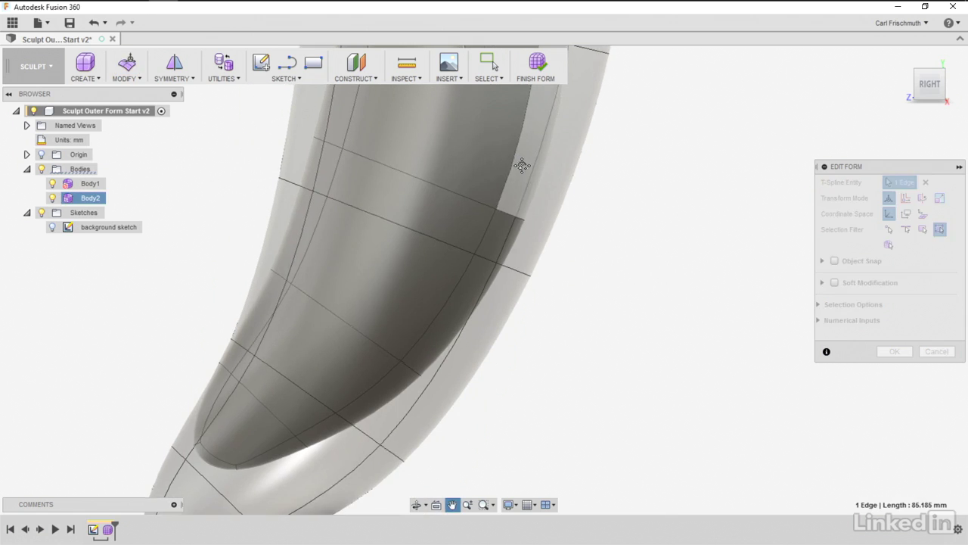
double_click(444, 193)
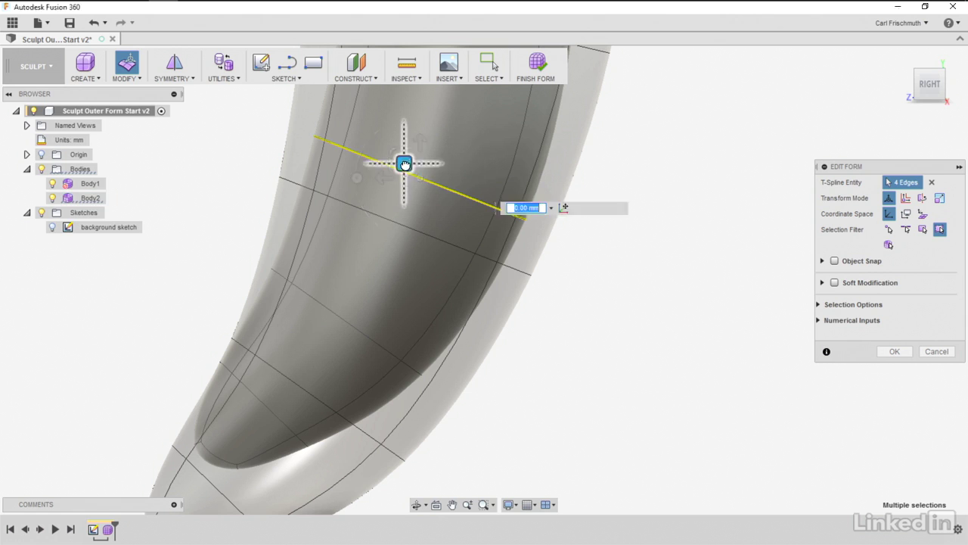
drag(400, 158, 381, 233)
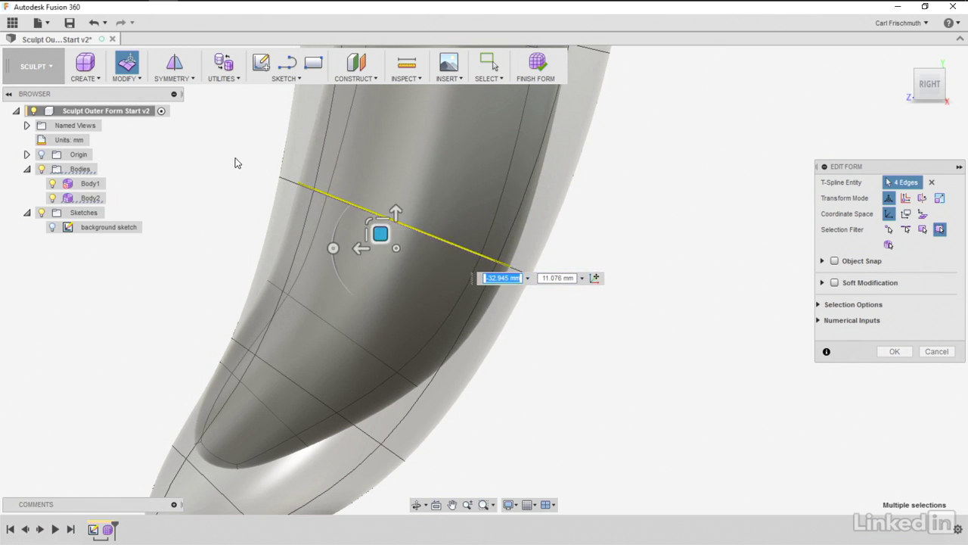
Pull the seventh loop's left edge inward and move its right edge inward by about 3.4 mm and 10.2 mm
click(310, 186)
drag(315, 186, 335, 193)
click(511, 268)
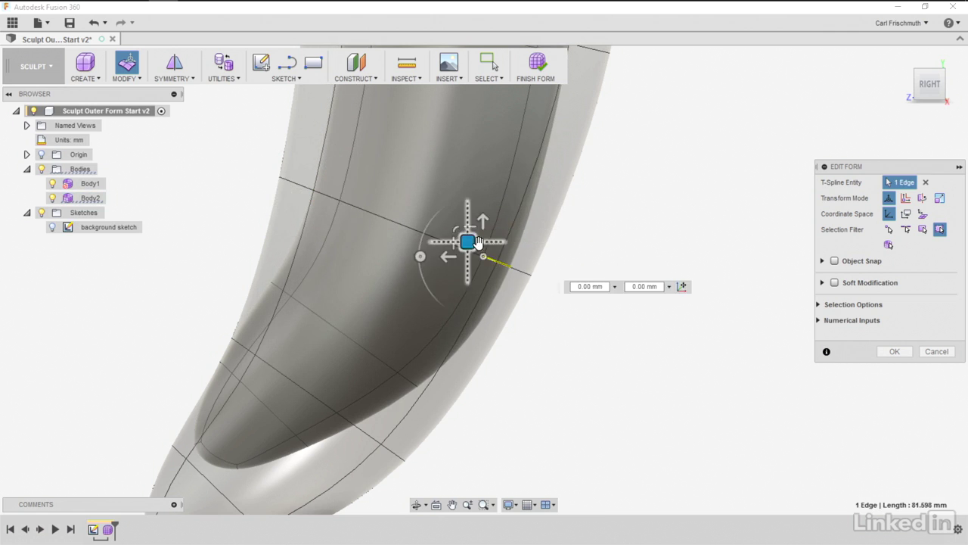
drag(470, 242, 451, 235)
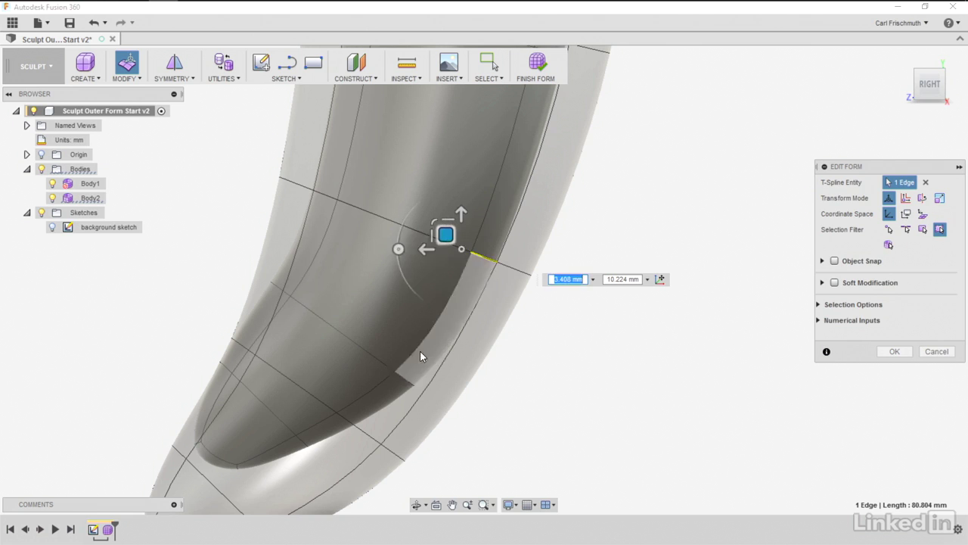
Move the small face at Body2's lower end by about -42.2 mm and 14.5 mm toward Body1's lower end
middle_drag(422, 352, 459, 223)
click(278, 311)
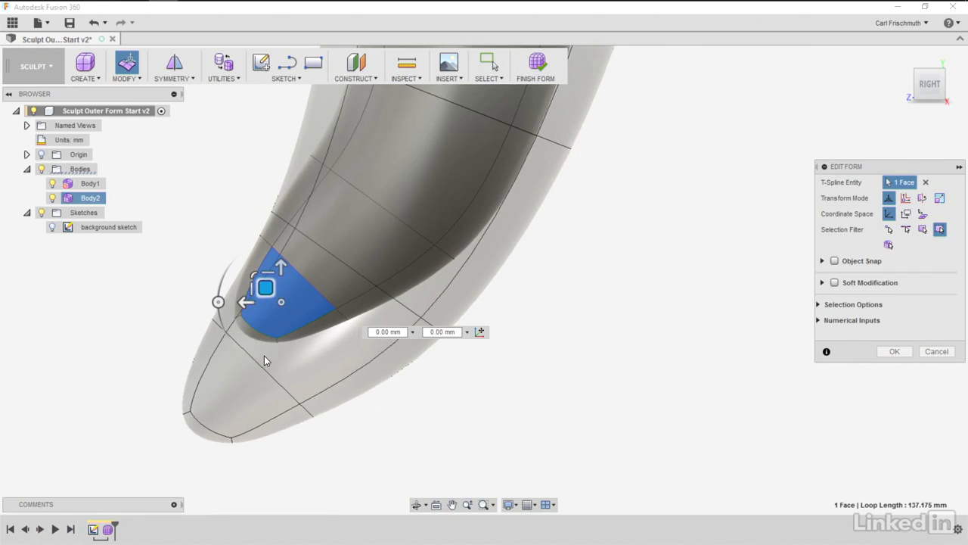
click(257, 337)
scroll(262, 340, up, 2)
click(261, 338)
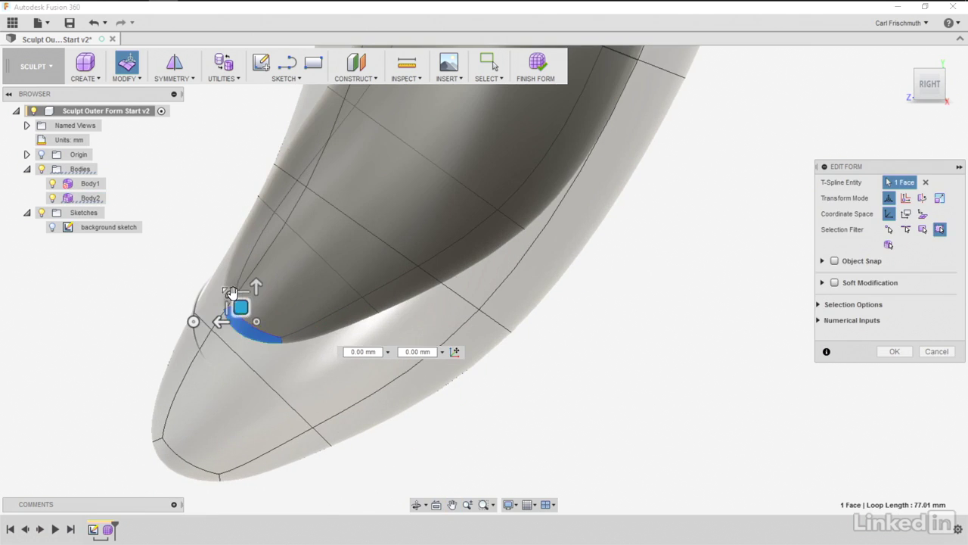
drag(242, 306, 199, 428)
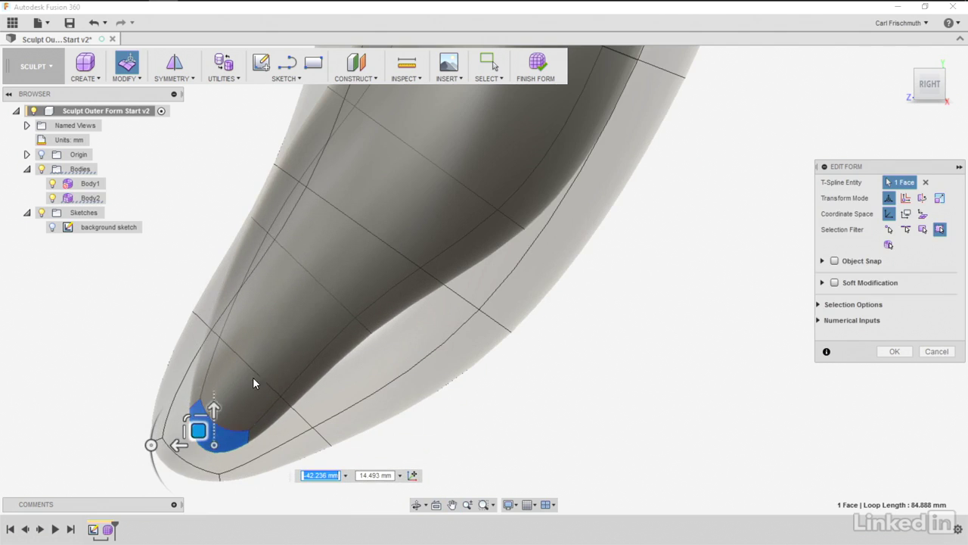
Move Body2's lowest edge loop down onto Body1's matching loop near the lower end
click(327, 292)
drag(294, 259, 217, 417)
middle_drag(275, 370, 340, 252)
Move Body2's lower end face inward from Body1's end and scale it by a factor of 0.40
double_click(253, 361)
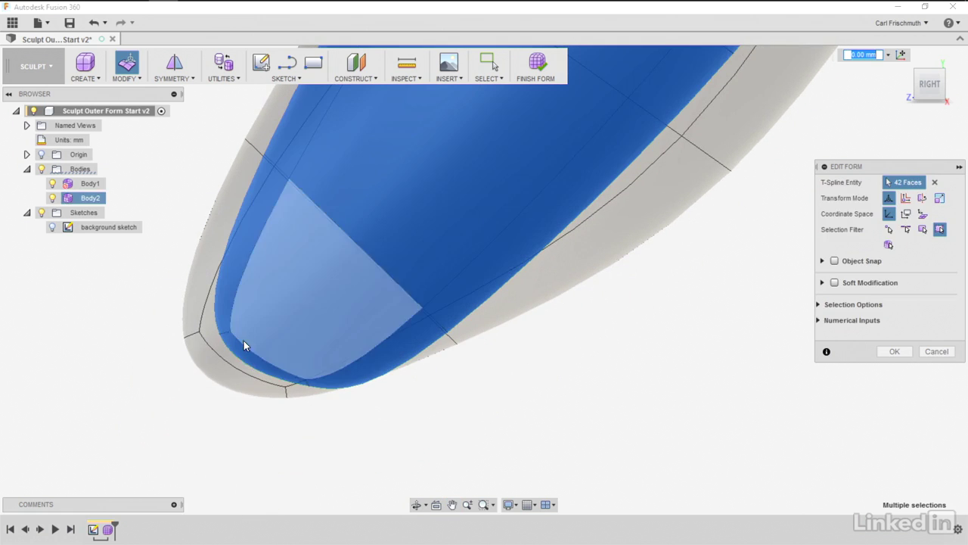
click(166, 400)
click(240, 352)
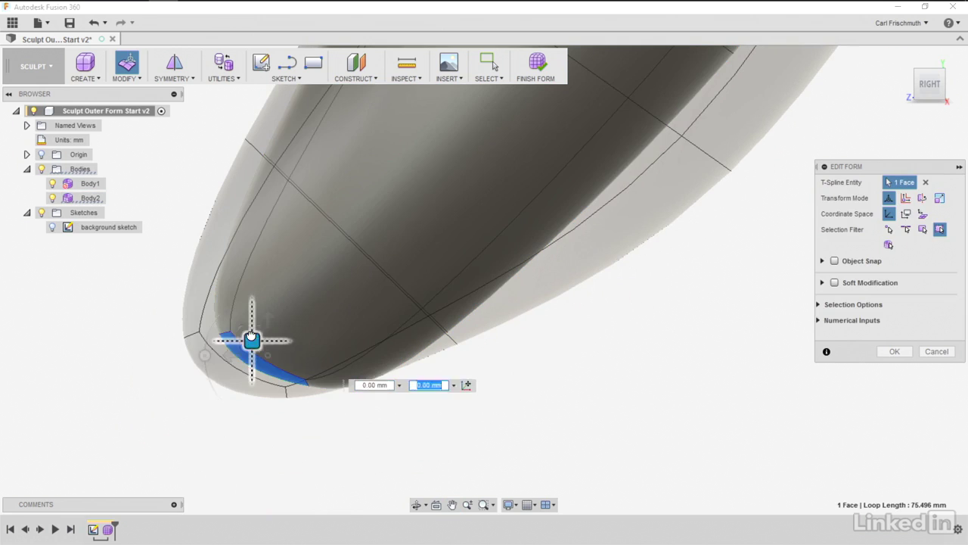
drag(253, 339, 278, 268)
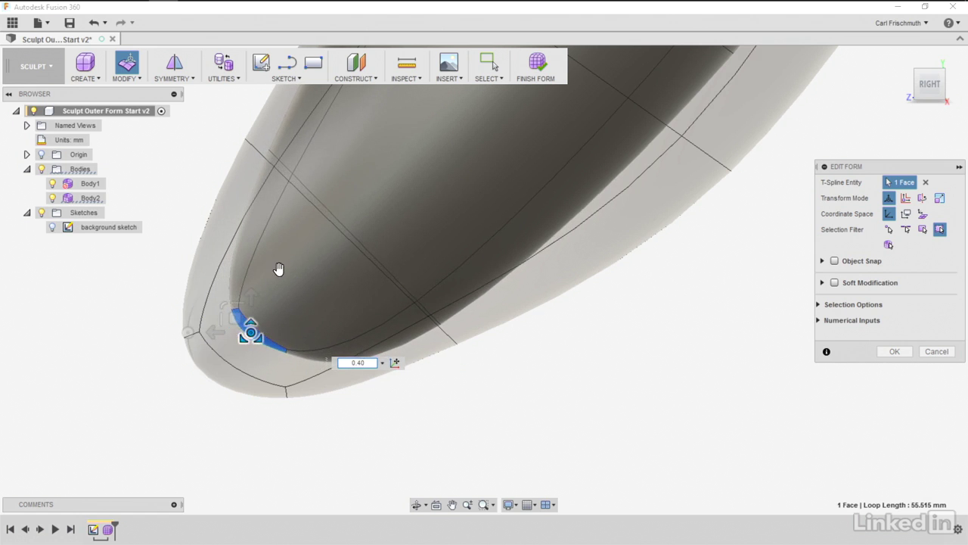
scroll(289, 353, up, 2)
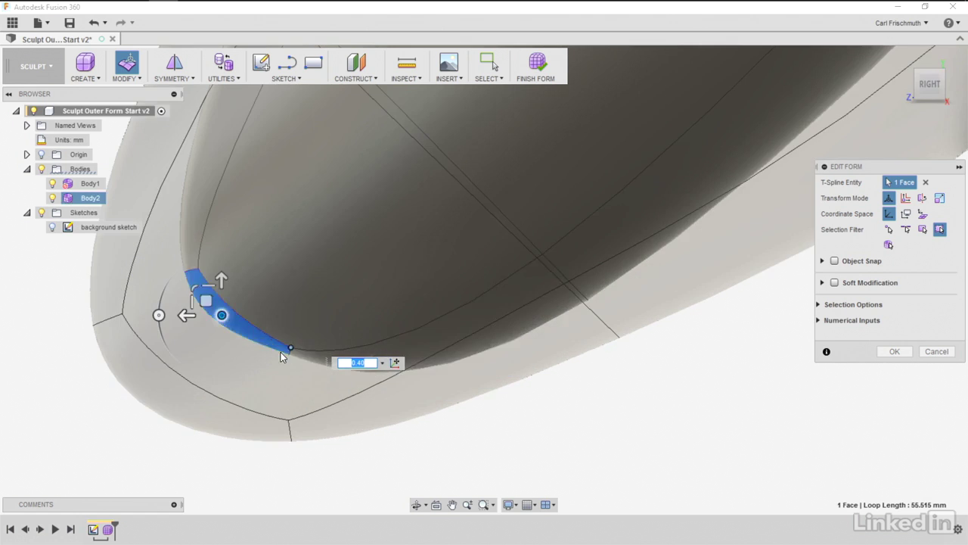
Pull the lower end face's right edge downward and its left edge outward to even the gap to Body1
click(292, 352)
drag(269, 330, 232, 370)
click(182, 277)
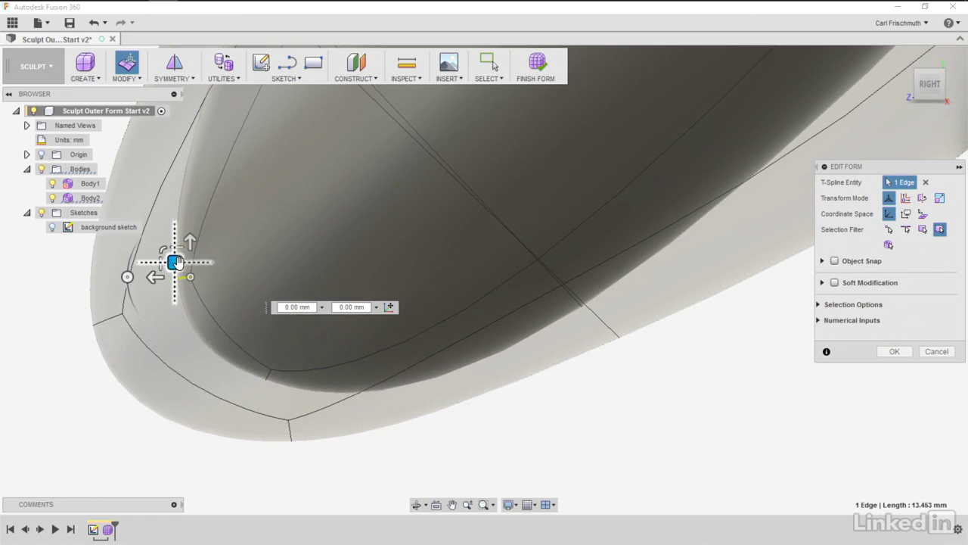
drag(173, 263, 133, 280)
Pull the lowest loop's right and left edges inward, and move the whole loop by about 8.2 mm and -2.9 mm
click(577, 305)
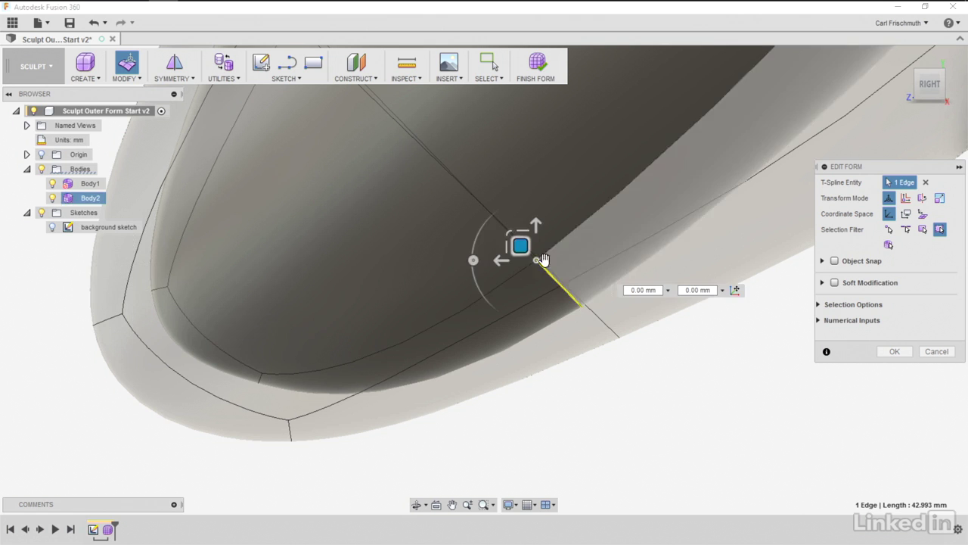
drag(519, 252, 489, 207)
middle_drag(537, 124, 461, 425)
click(199, 297)
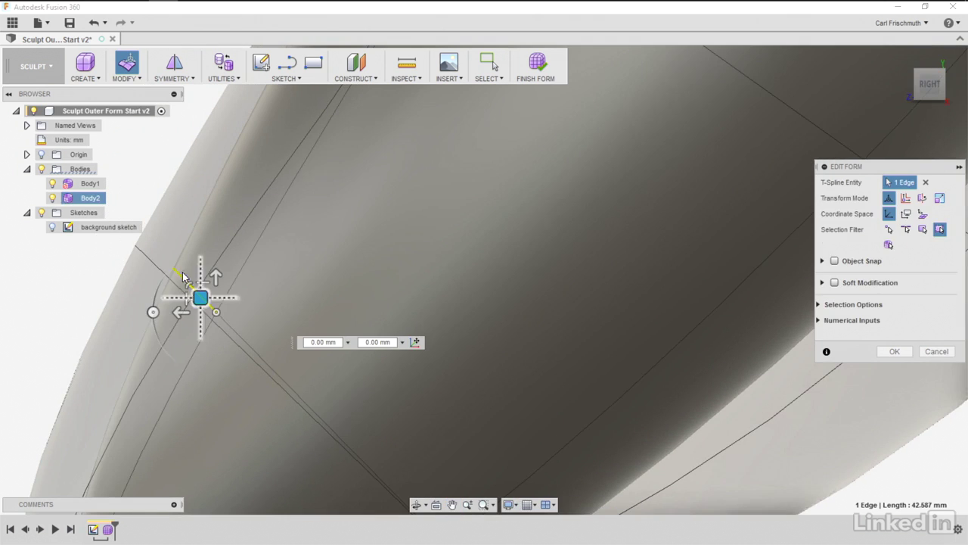
drag(201, 296, 232, 345)
scroll(402, 265, down, 5)
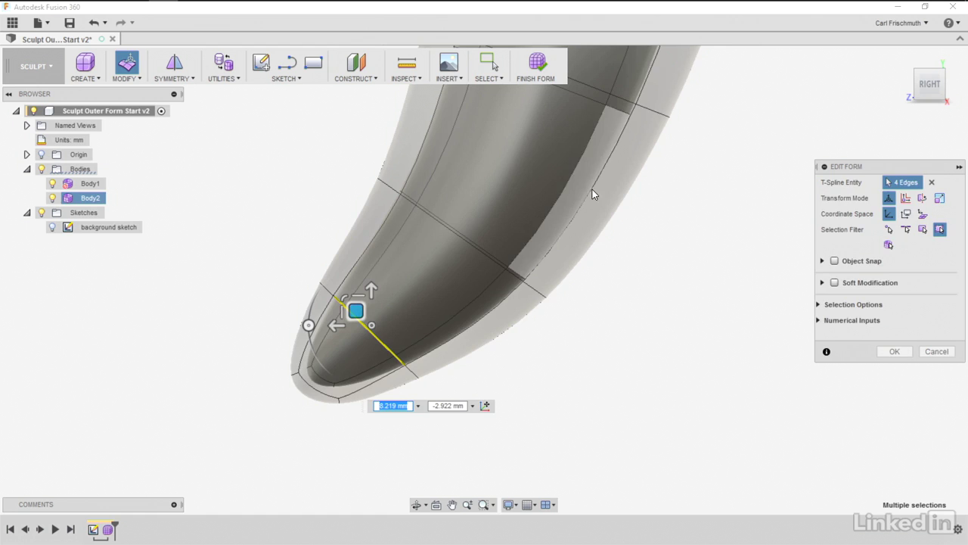
Move Body2's sixth edge loop by about 8.6 mm and -1.8 mm, and align the seventh loop with Body1's matching loop
middle_drag(592, 190, 456, 432)
scroll(484, 272, down, 2)
scroll(497, 170, down, 2)
middle_drag(498, 170, 399, 328)
scroll(399, 329, down, 2)
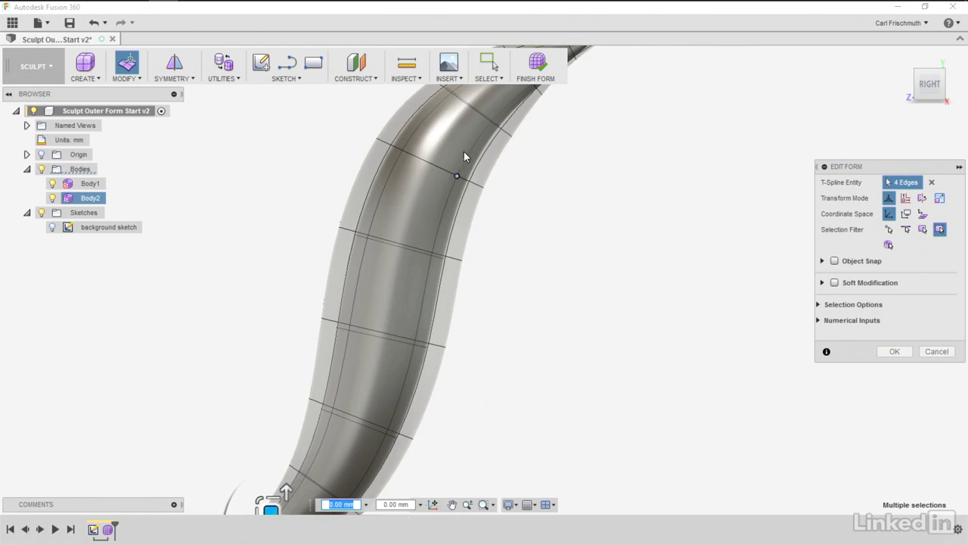
scroll(378, 340, up, 3)
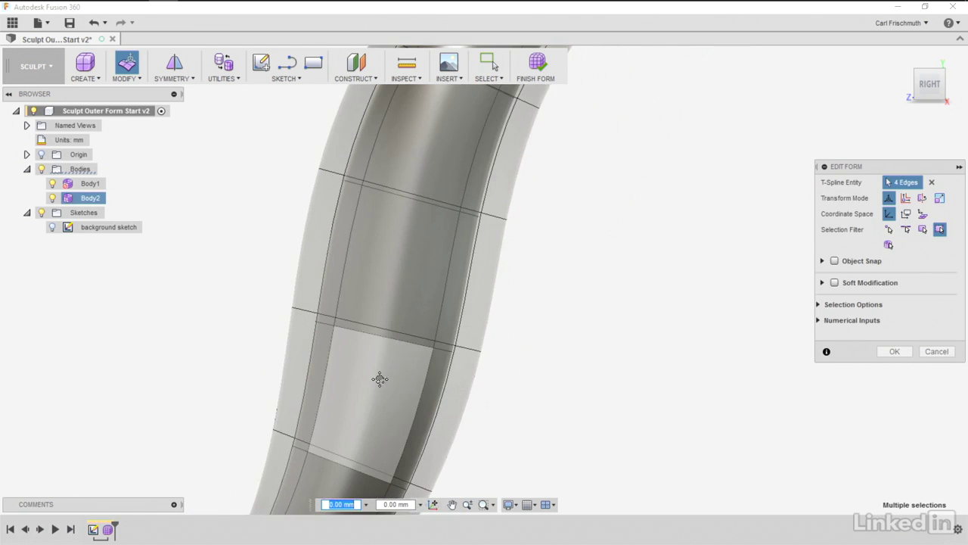
click(397, 299)
double_click(398, 298)
drag(379, 283, 382, 272)
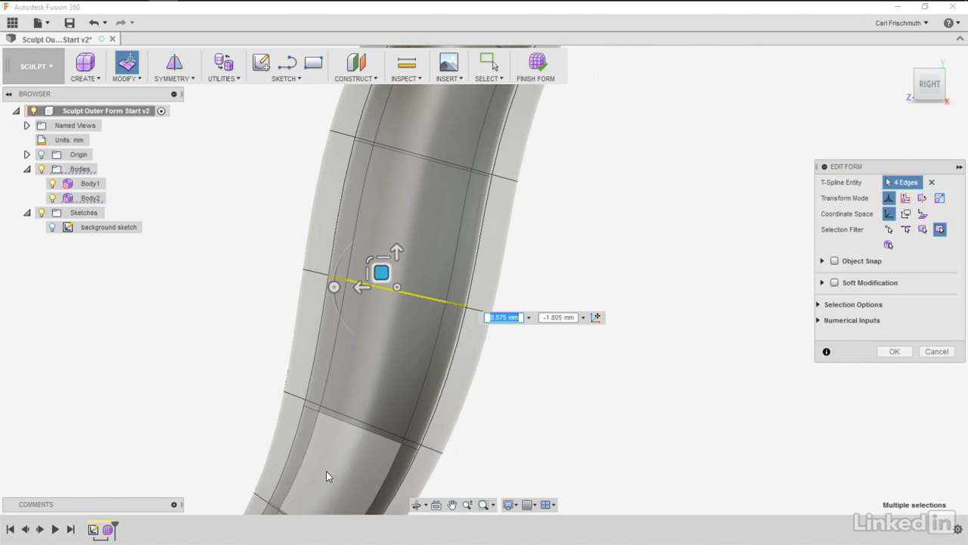
double_click(345, 413)
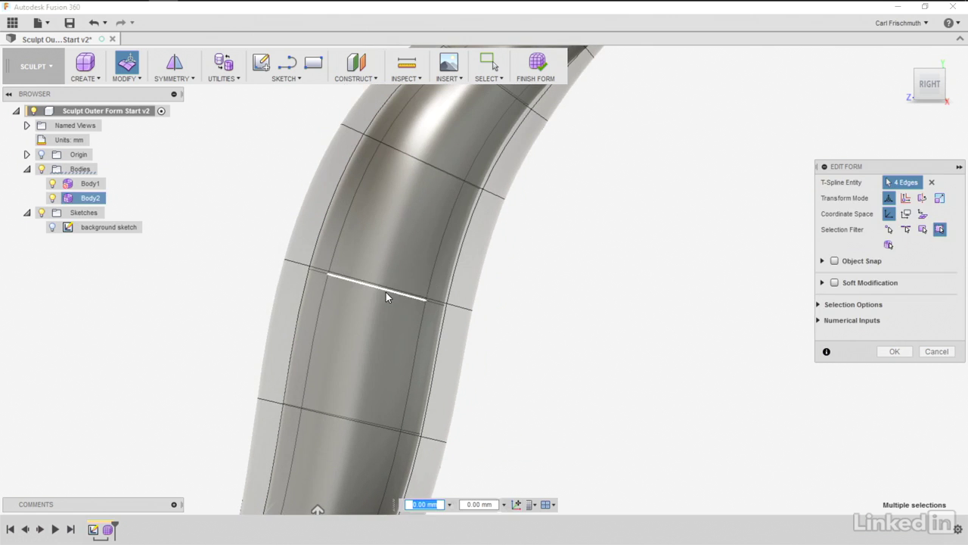
Nudge Body2's fifth, third and second edge loops from the tip onto Body1's matching loops
double_click(385, 292)
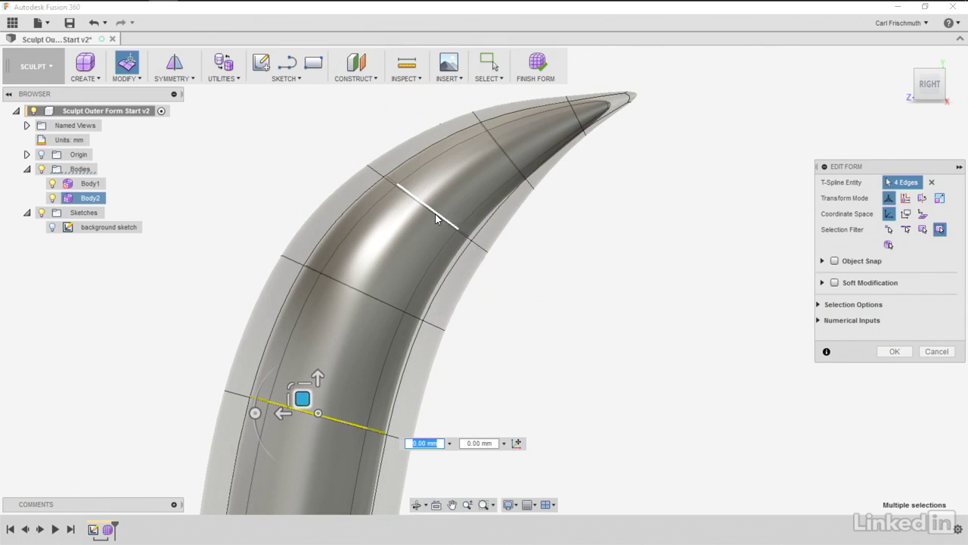
double_click(436, 219)
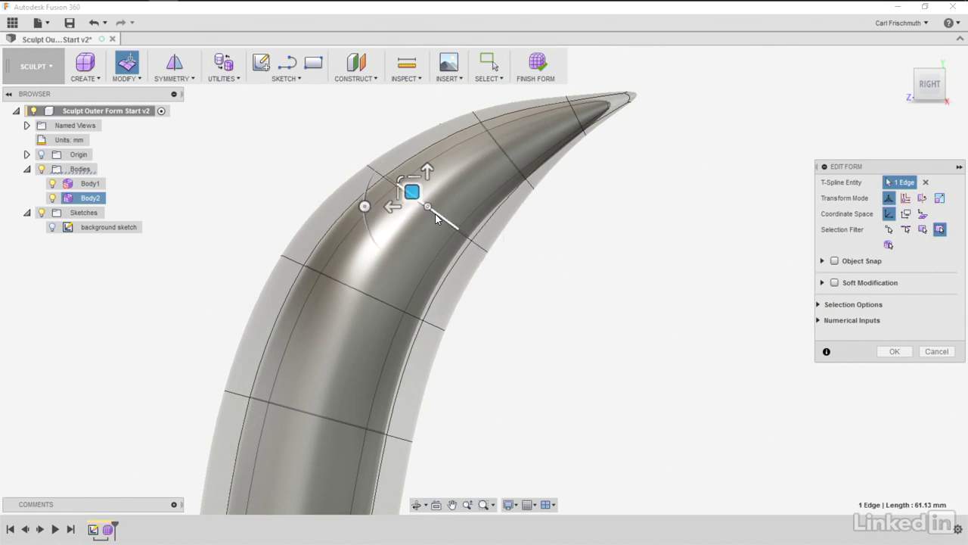
double_click(492, 138)
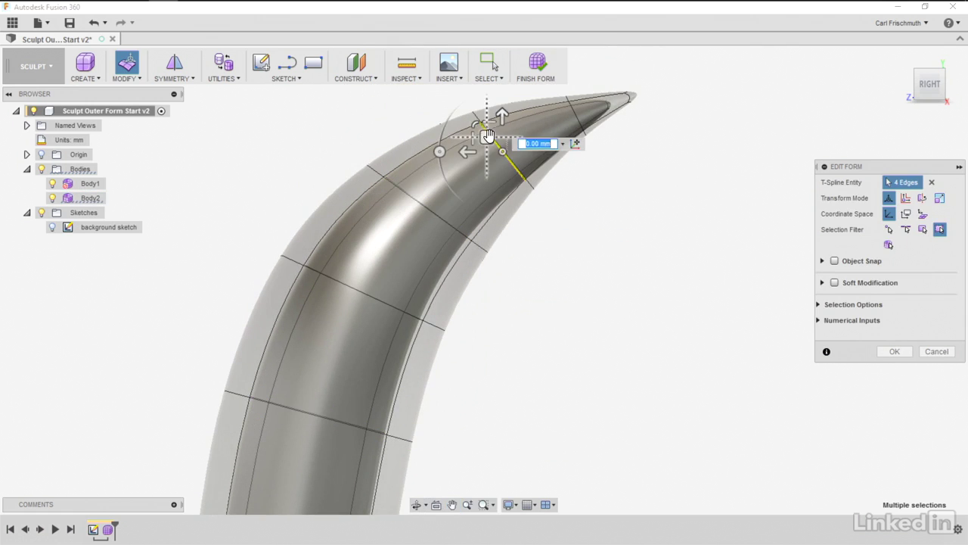
Move the third loop's right edge by about -2.3 mm and -3.6 mm, and the fourth's by about -0.9 mm and -2.3 mm
click(447, 218)
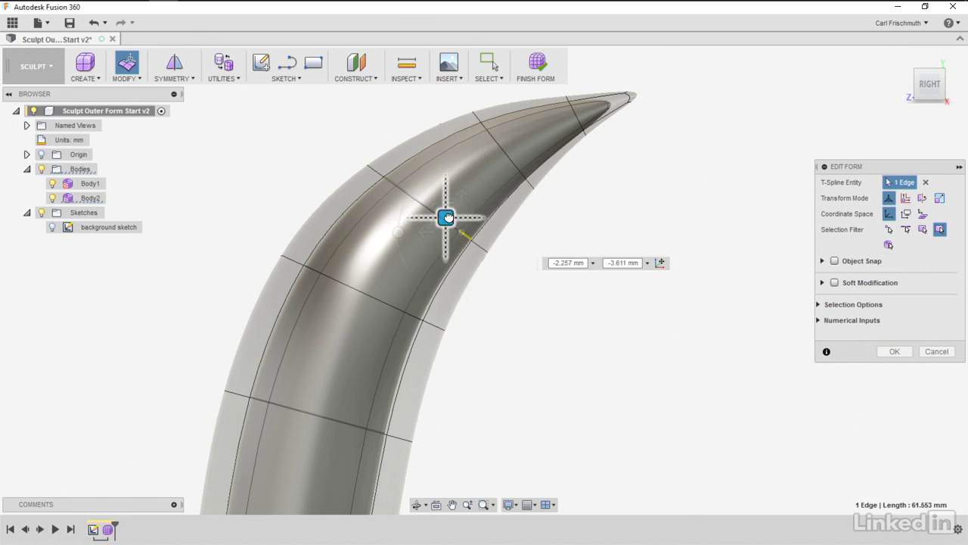
click(409, 317)
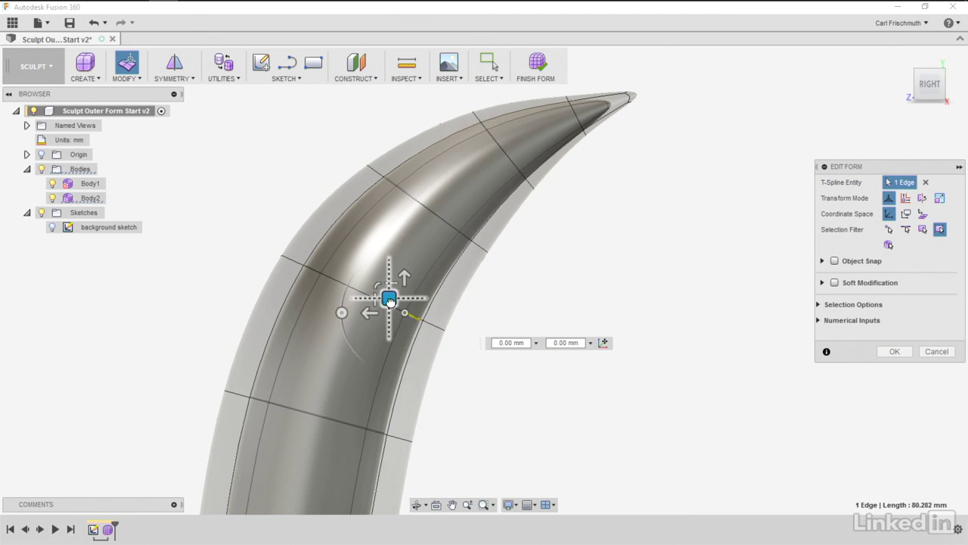
drag(389, 299, 392, 304)
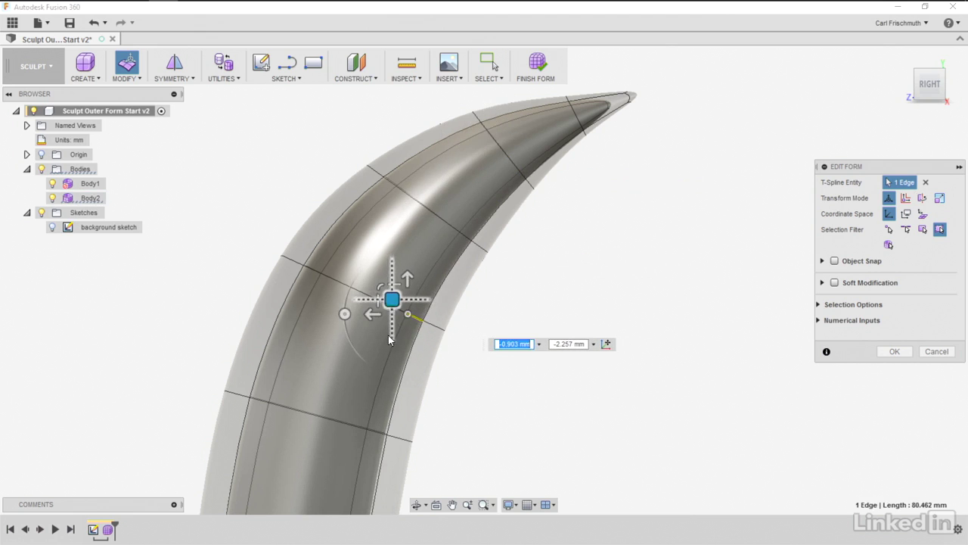
Move the fifth loop's right edge slightly outward and the sixth loop's right edge by about -1.8 mm and 0.5 mm
middle_drag(433, 406, 500, 254)
click(451, 279)
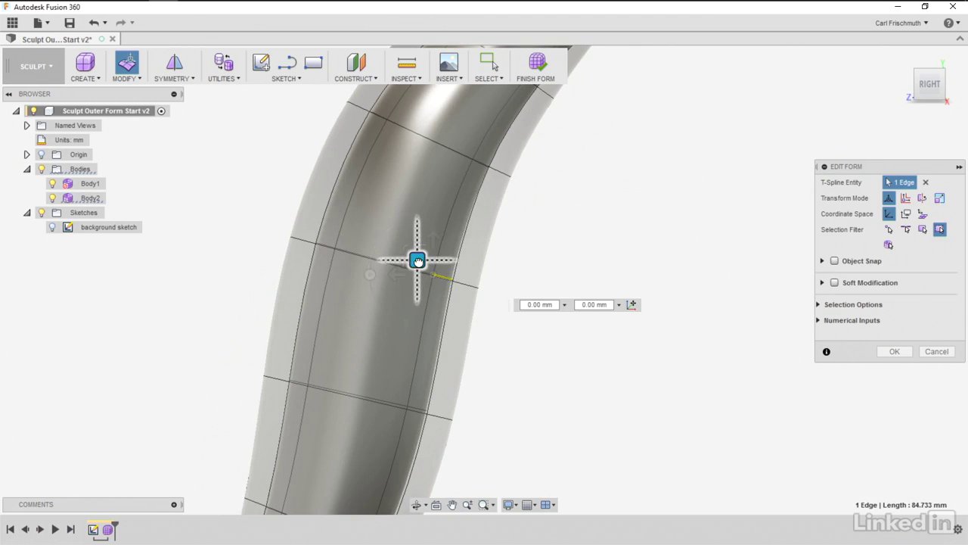
drag(418, 262, 420, 264)
middle_drag(426, 406, 458, 314)
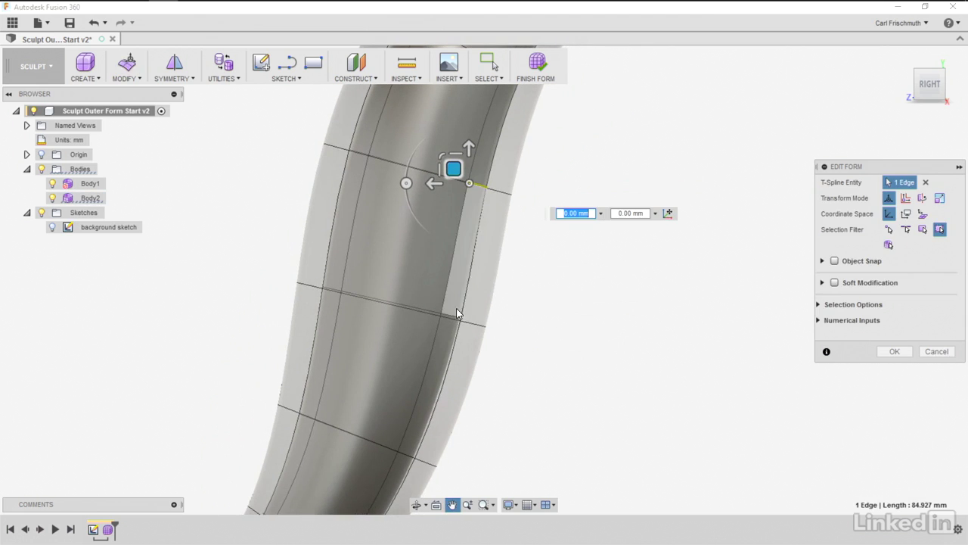
click(450, 317)
drag(425, 300, 428, 299)
Examine how evenly Body2 fits inside Body1 along the full form and at the upper tip
scroll(453, 391, down, 2)
scroll(433, 365, down, 3)
shift+middle_drag(433, 365, 499, 228)
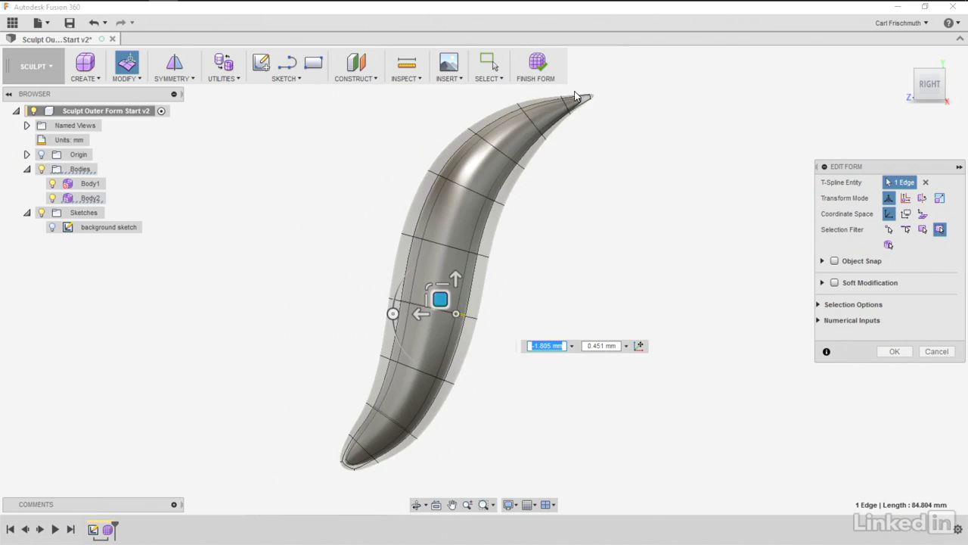
scroll(552, 122, up, 5)
middle_drag(580, 98, 506, 197)
scroll(488, 245, up, 3)
middle_drag(450, 299, 508, 169)
scroll(363, 379, up, 4)
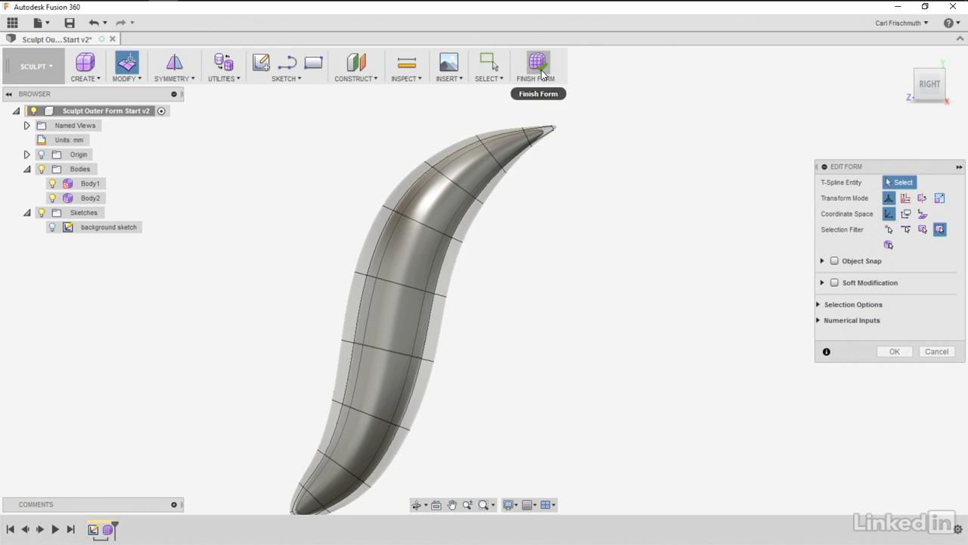
Finish the form, and hide and redisplay Body1 and Body2 to check the resulting solid bodies
click(541, 73)
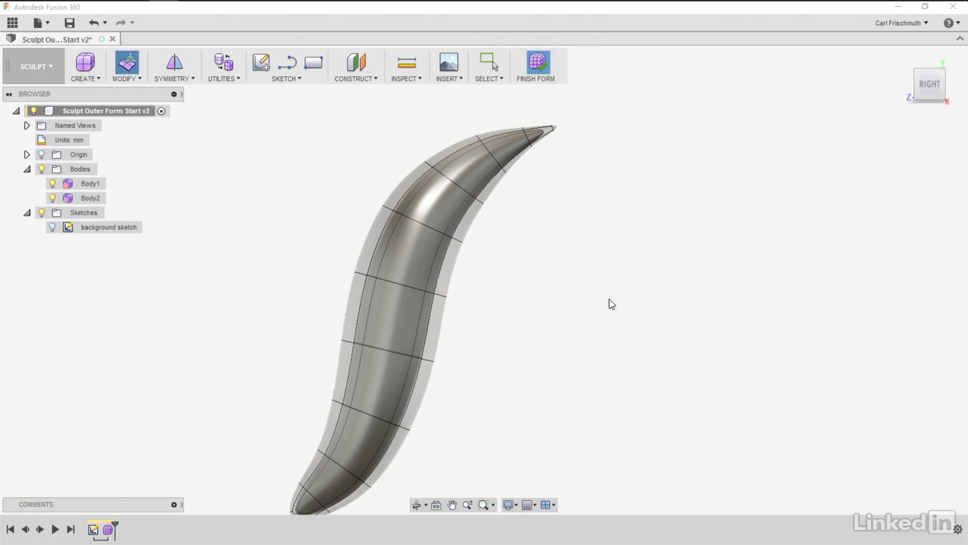
click(52, 185)
click(53, 199)
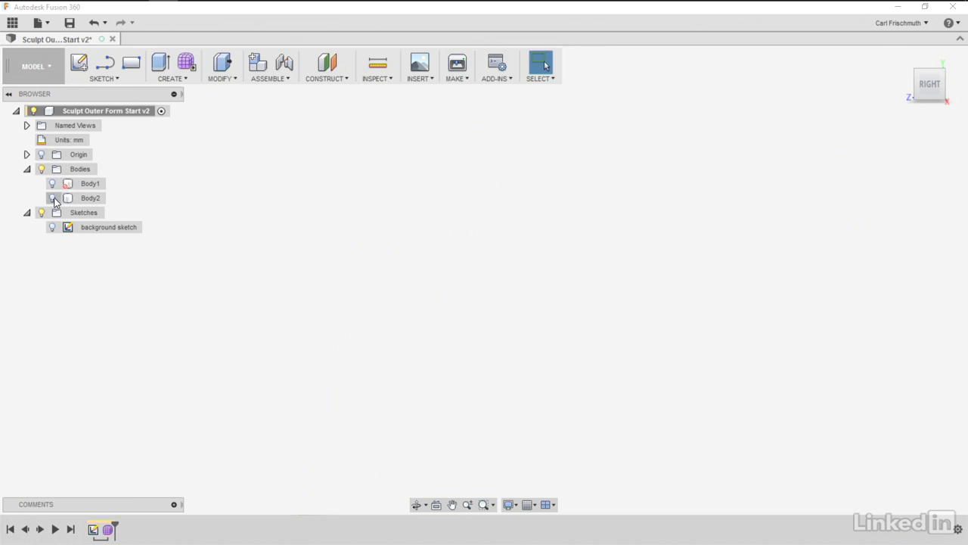
click(53, 199)
click(52, 184)
Rename Body1 as "outer form" and open Body2's name for editing
click(87, 184)
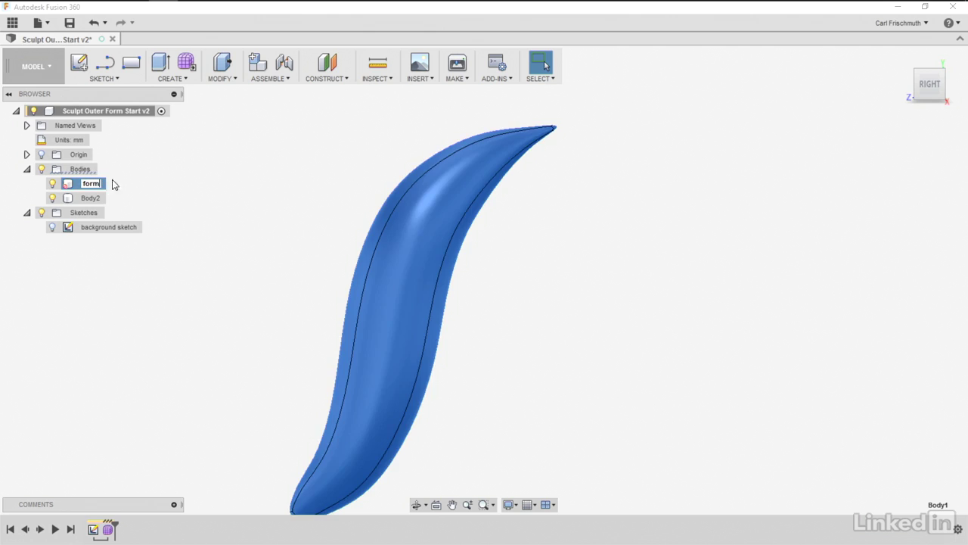
click(90, 198)
click(90, 198)
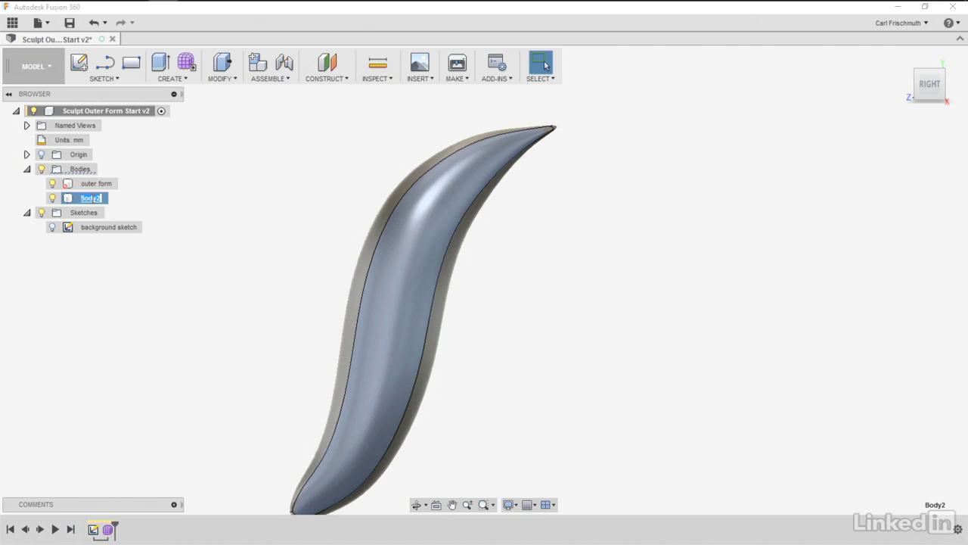